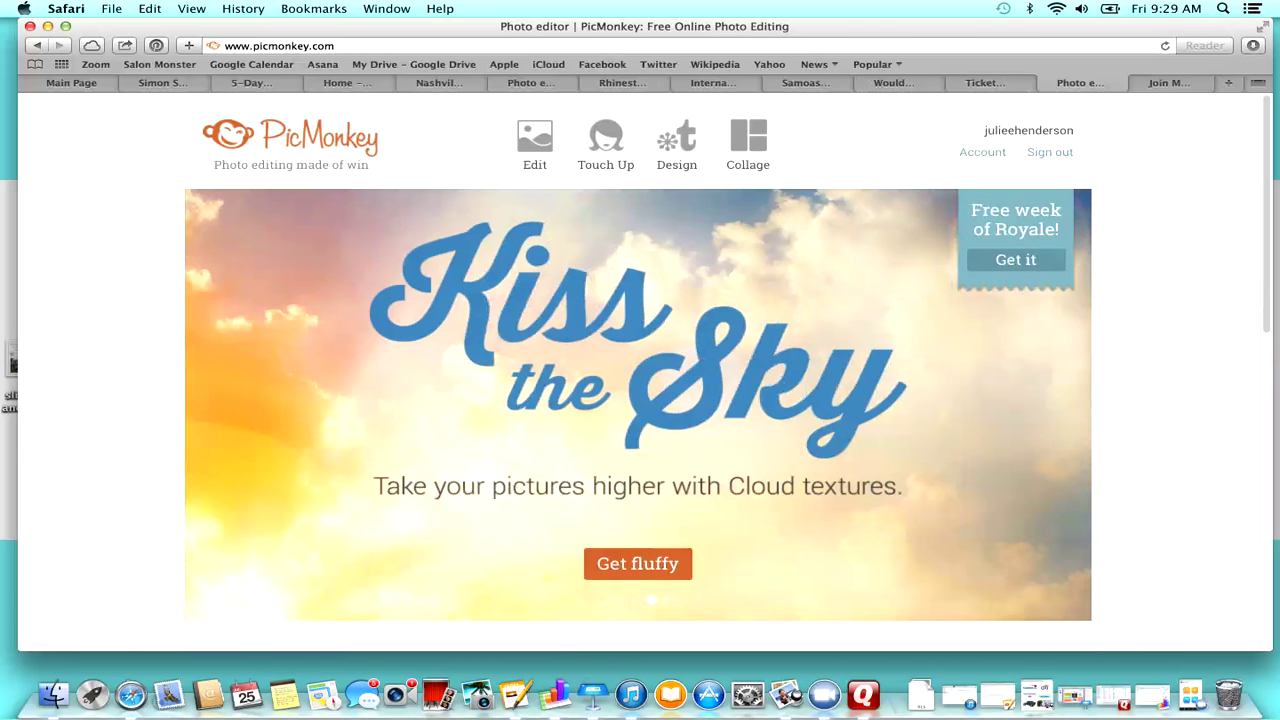
{"action": "mouse_move", "coordinate": [535, 142]}
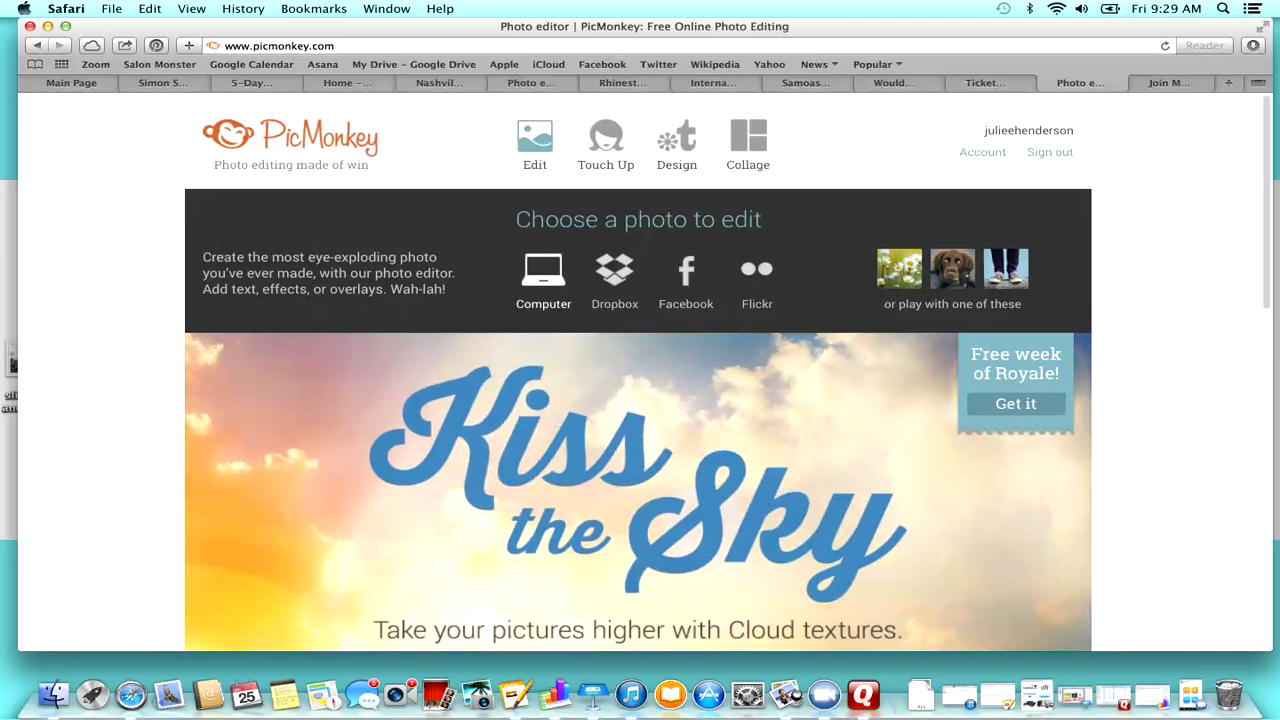
{"action": "left_click", "coordinate": [543, 277]}
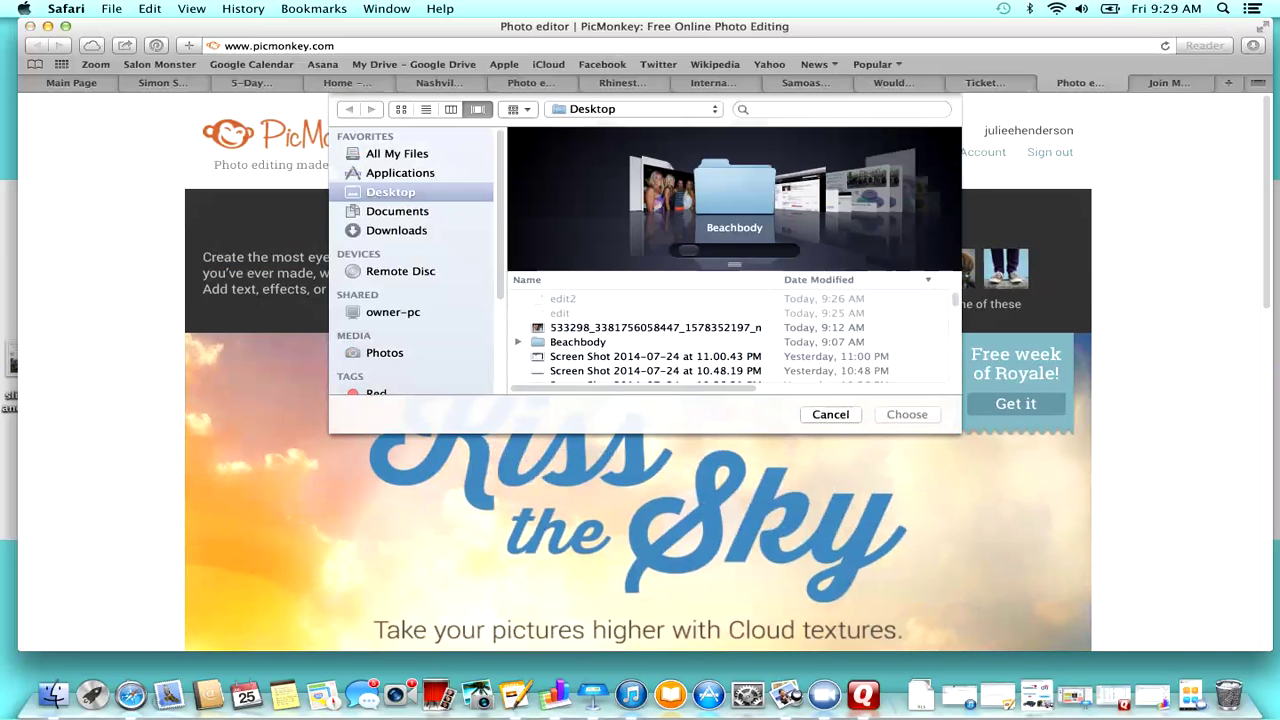
{"action": "left_click", "coordinate": [665, 188]}
{"action": "left_click", "coordinate": [907, 414]}
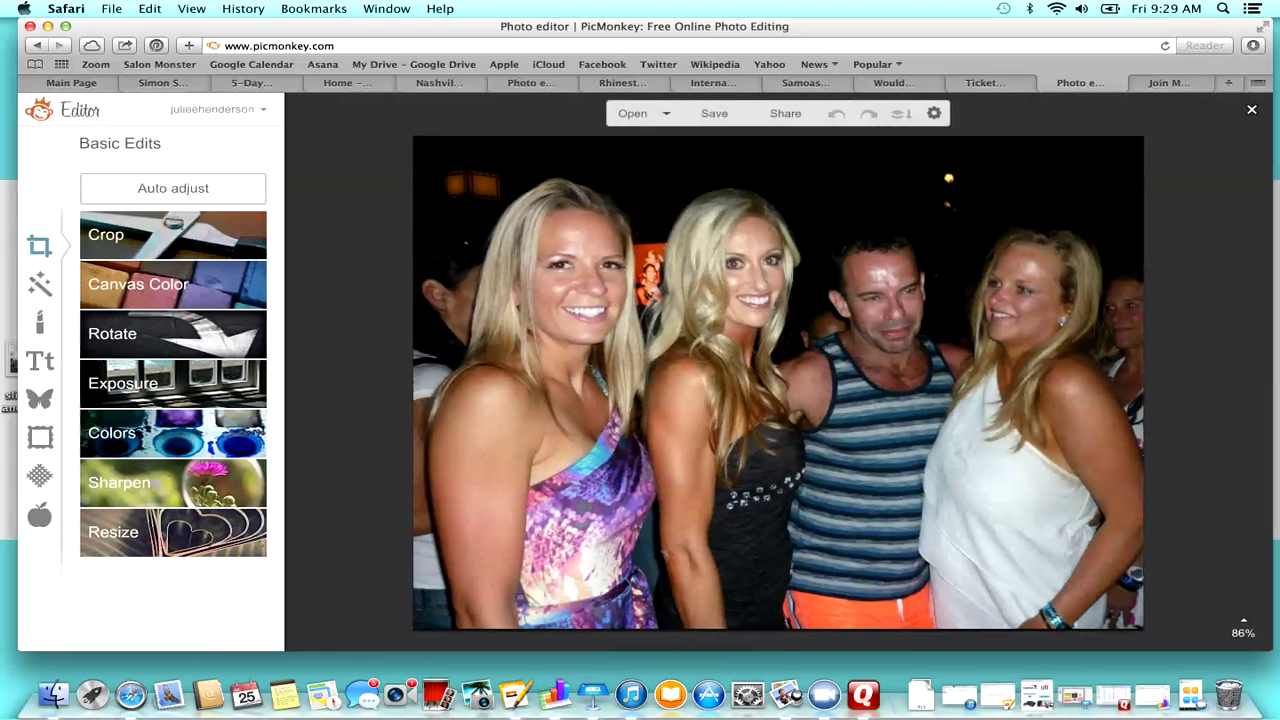
Crop the photo with square proportions to about 337 x 337 around the head and shoulders of the woman in the purple dress
{"action": "left_click", "coordinate": [120, 234]}
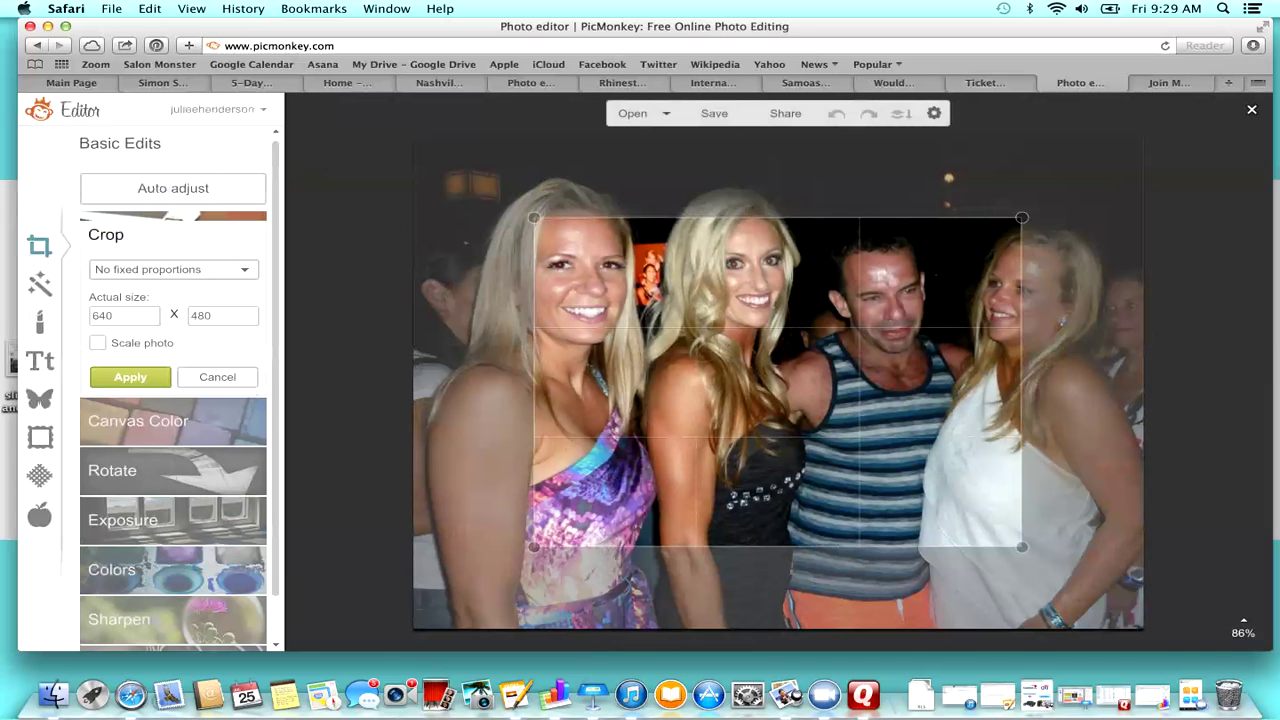
{"action": "left_click", "coordinate": [174, 270]}
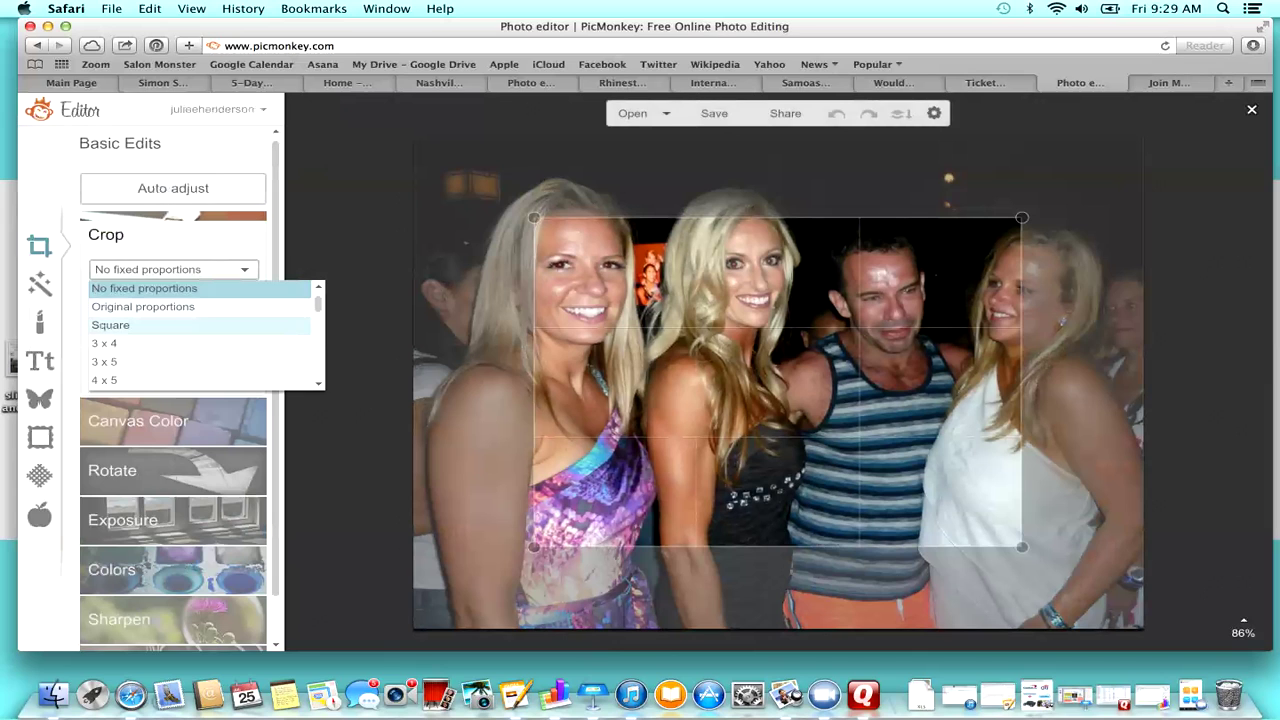
{"action": "left_click", "coordinate": [120, 326]}
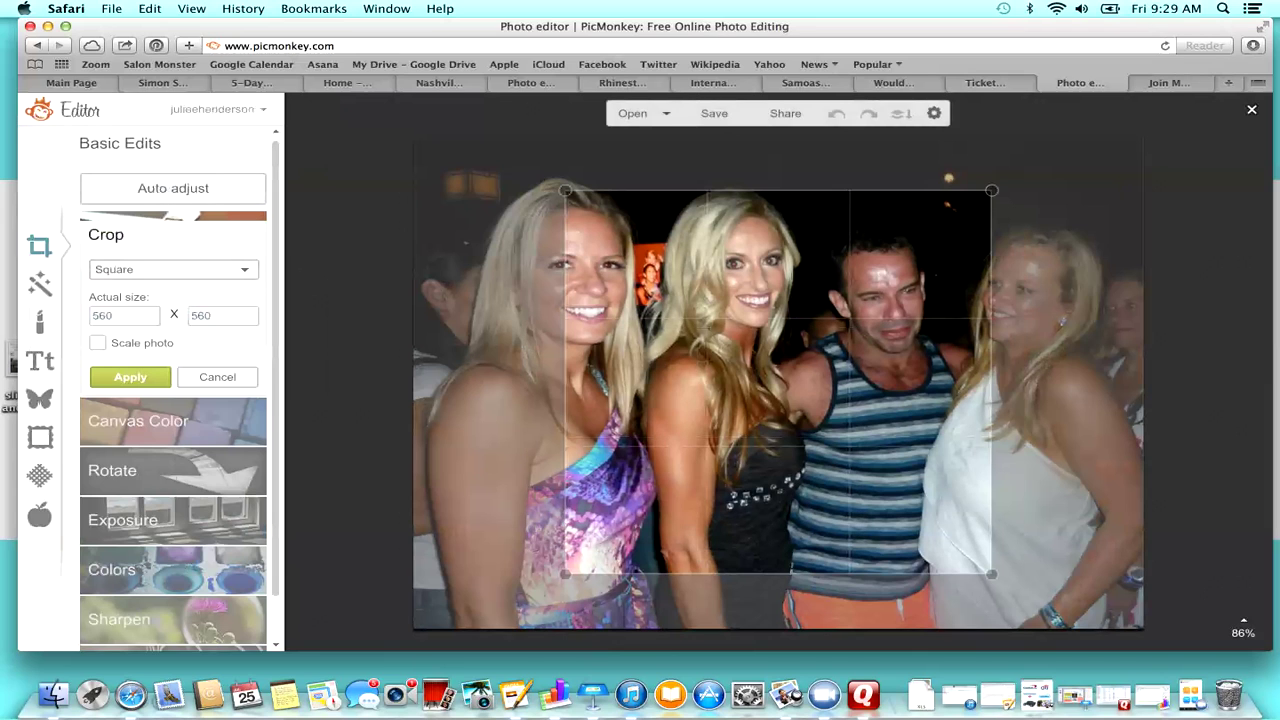
{"action": "left_click_drag", "start_coordinate": [778, 382], "coordinate": [626, 348]}
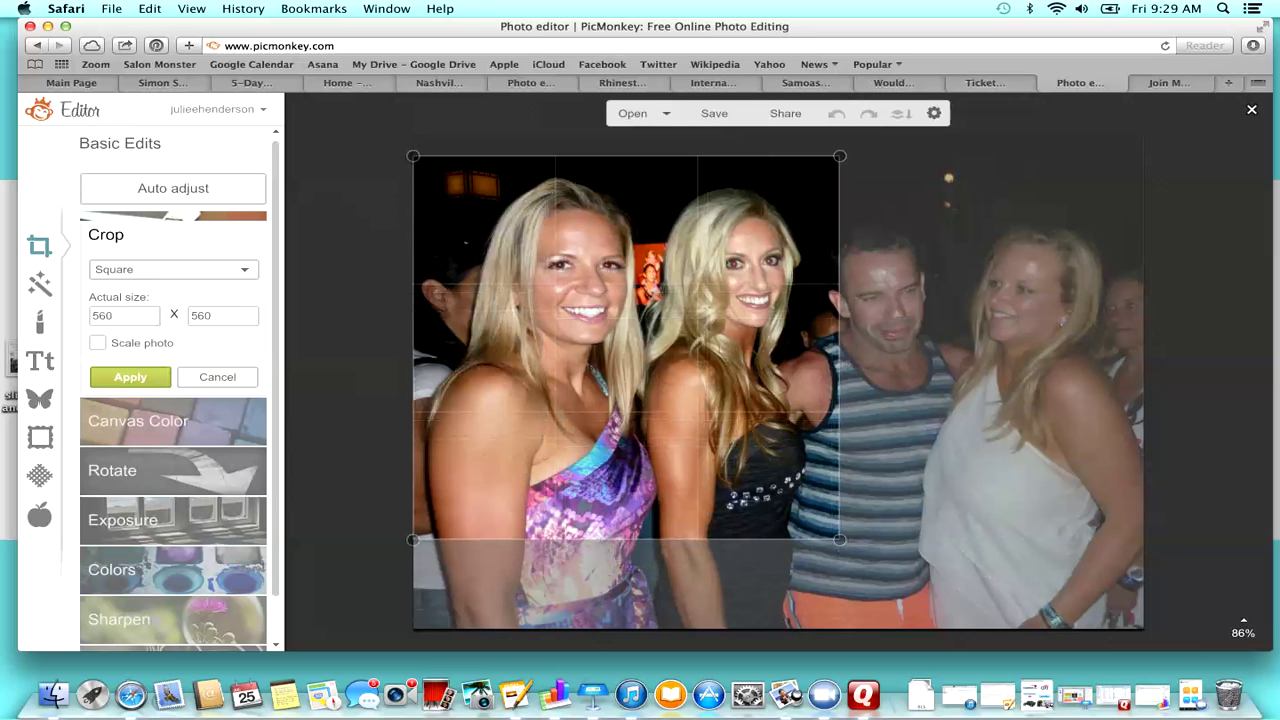
{"action": "left_click_drag", "start_coordinate": [839, 540], "coordinate": [654, 372]}
{"action": "left_click_drag", "start_coordinate": [534, 263], "coordinate": [548, 277]}
{"action": "left_click_drag", "start_coordinate": [668, 387], "coordinate": [675, 392]}
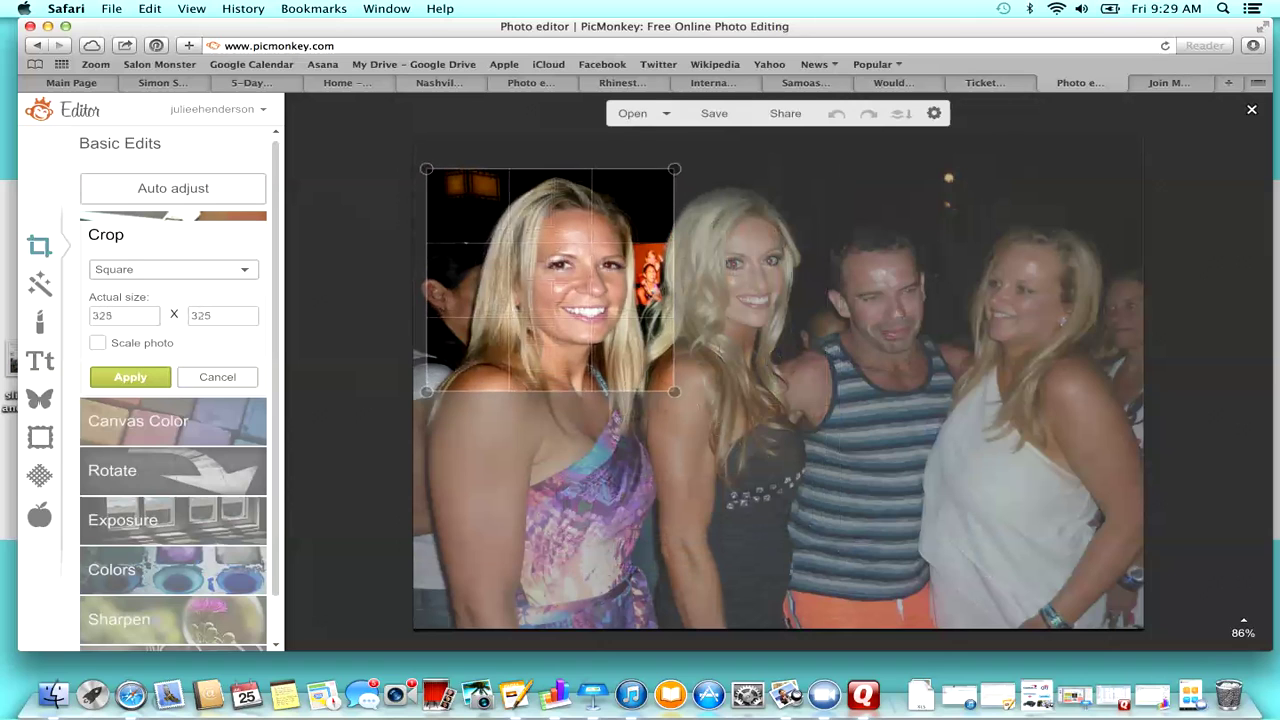
{"action": "left_click_drag", "start_coordinate": [551, 280], "coordinate": [557, 280]}
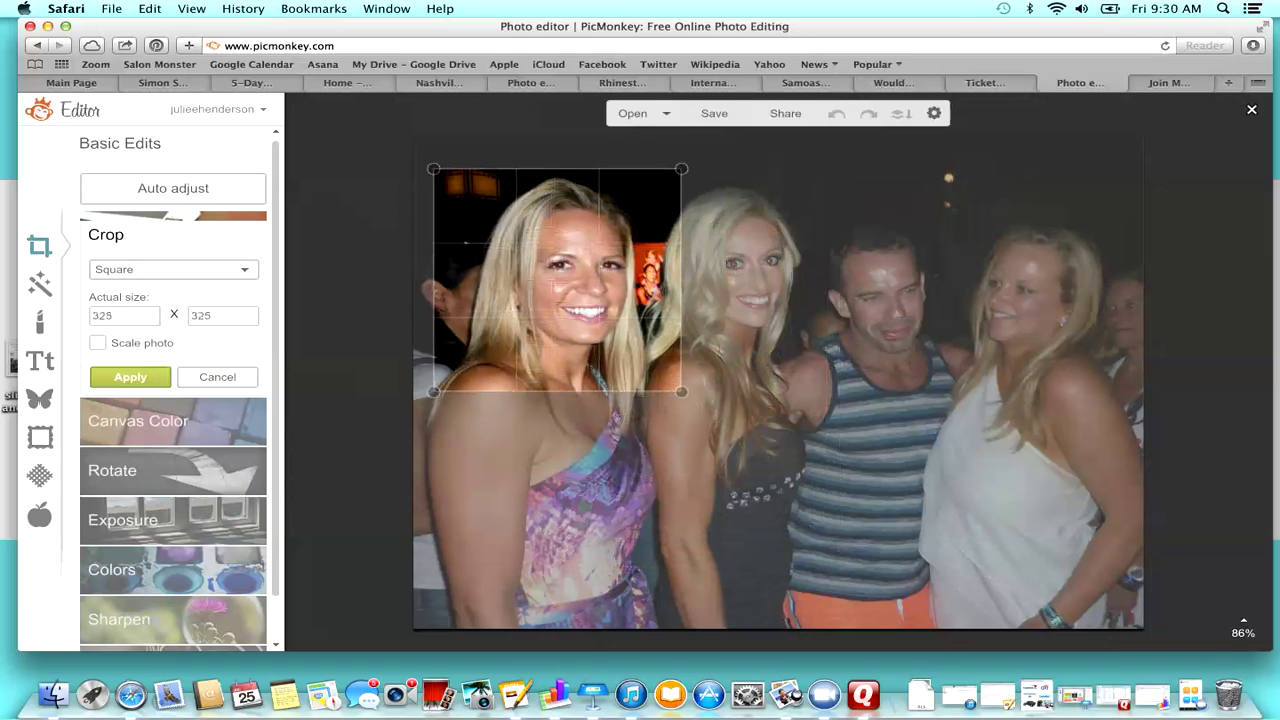
{"action": "left_click_drag", "start_coordinate": [681, 169], "coordinate": [685, 165]}
{"action": "left_click_drag", "start_coordinate": [559, 279], "coordinate": [556, 280]}
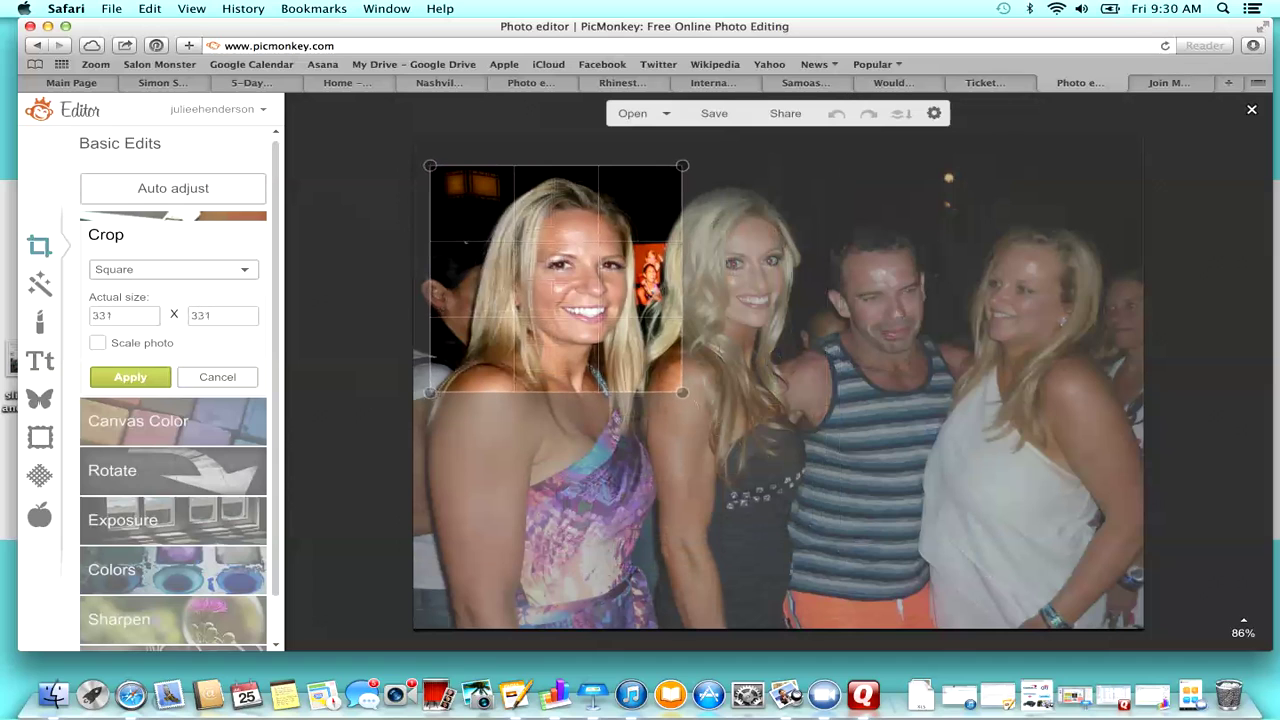
{"action": "left_click_drag", "start_coordinate": [682, 393], "coordinate": [686, 397]}
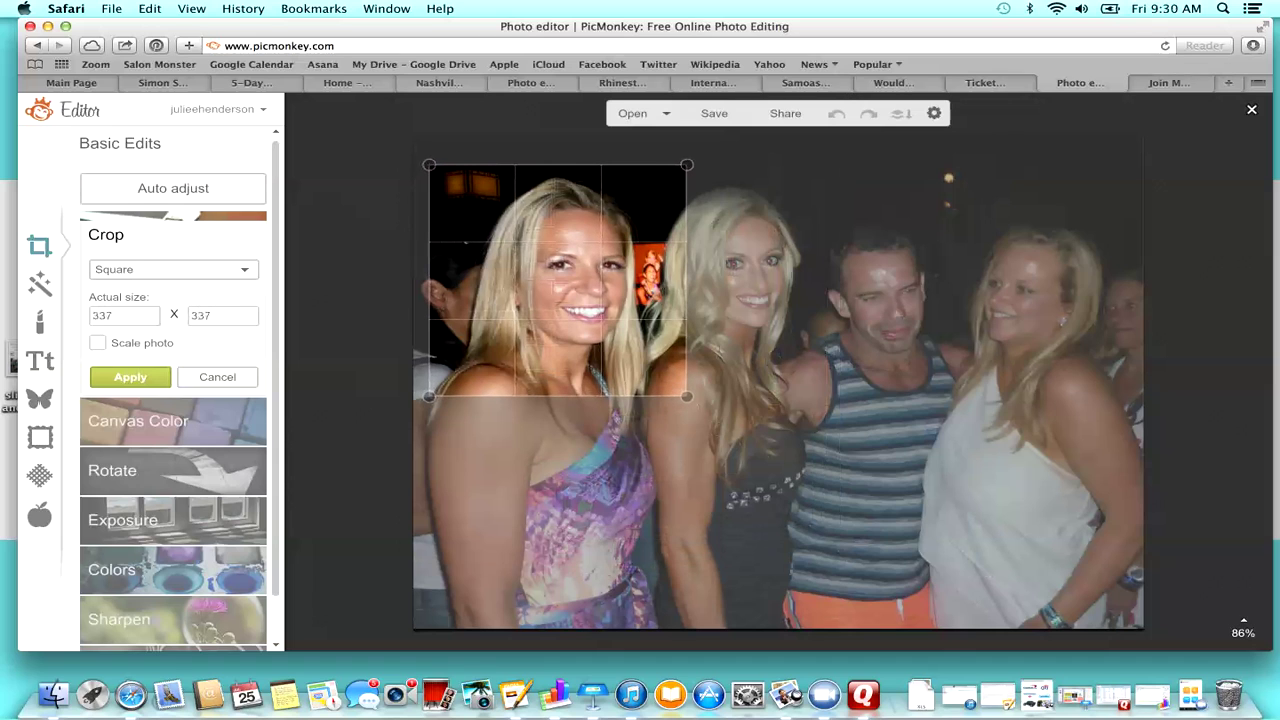
{"action": "left_click", "coordinate": [130, 377]}
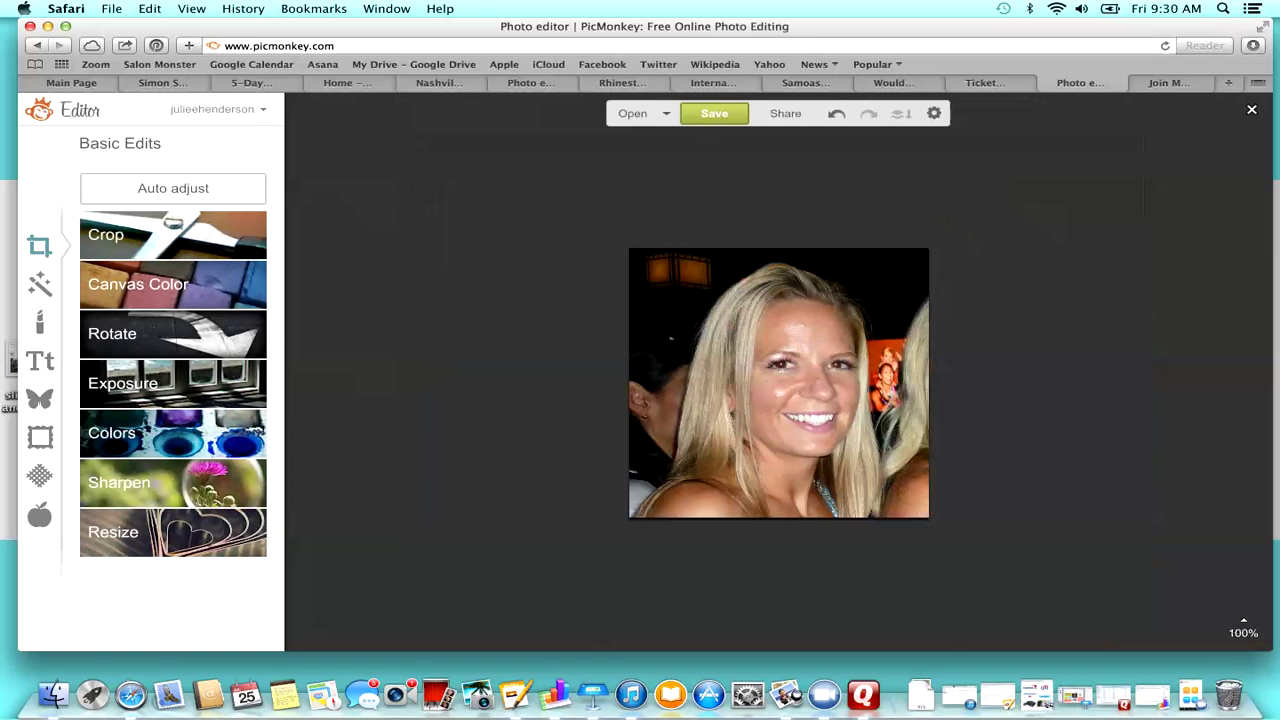
Save the cropped photo to the Desktop as edit1.jpg at Pierce quality
{"action": "left_click", "coordinate": [714, 113]}
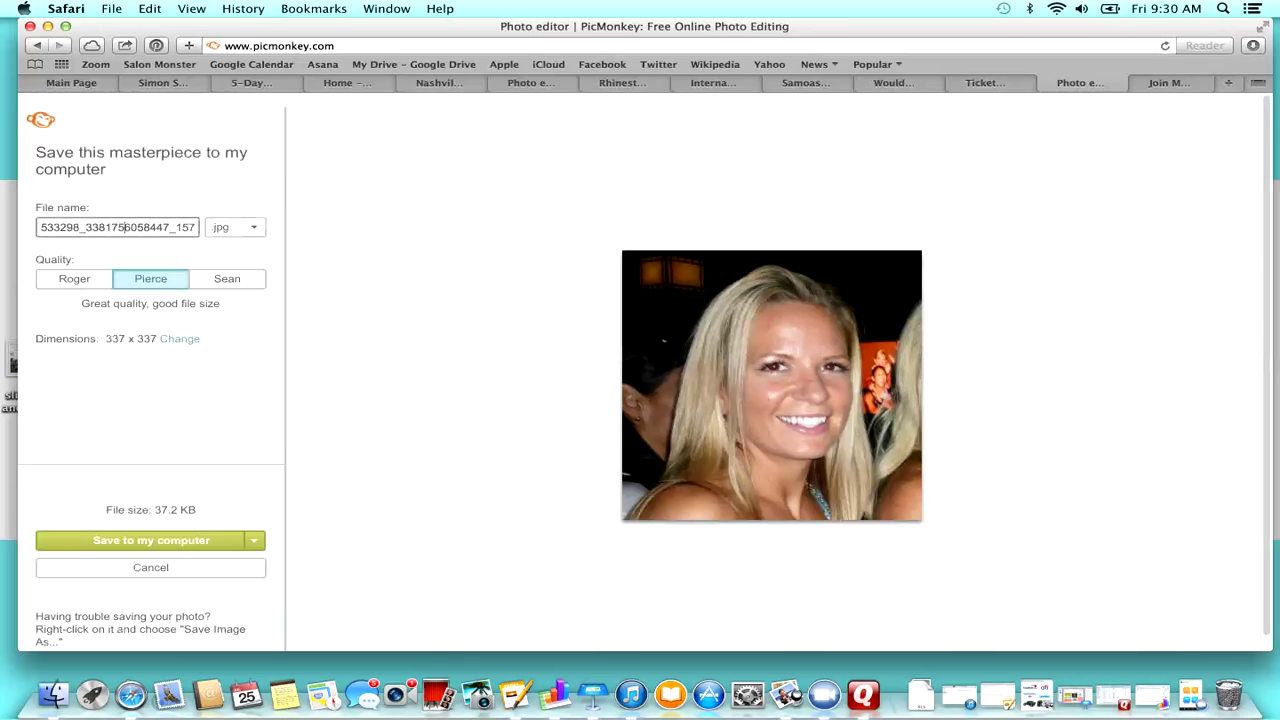
{"action": "left_click", "coordinate": [150, 540]}
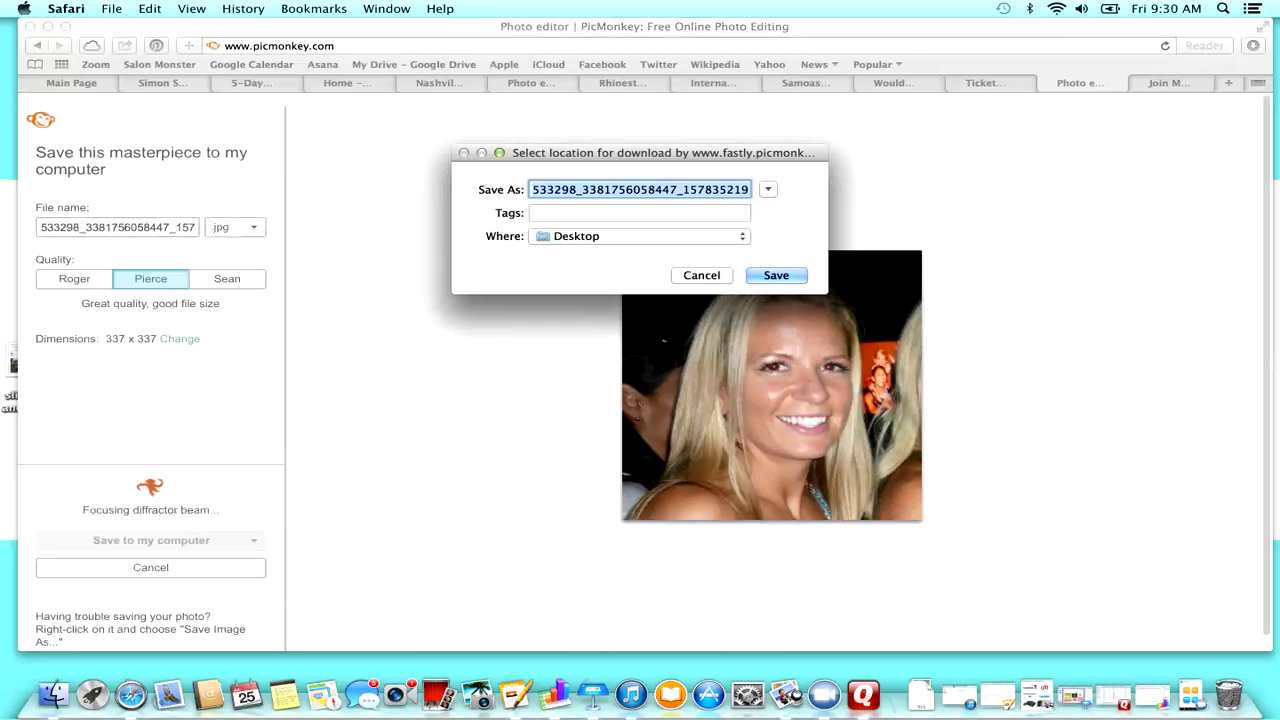
{"action": "type", "text": "edit1"}
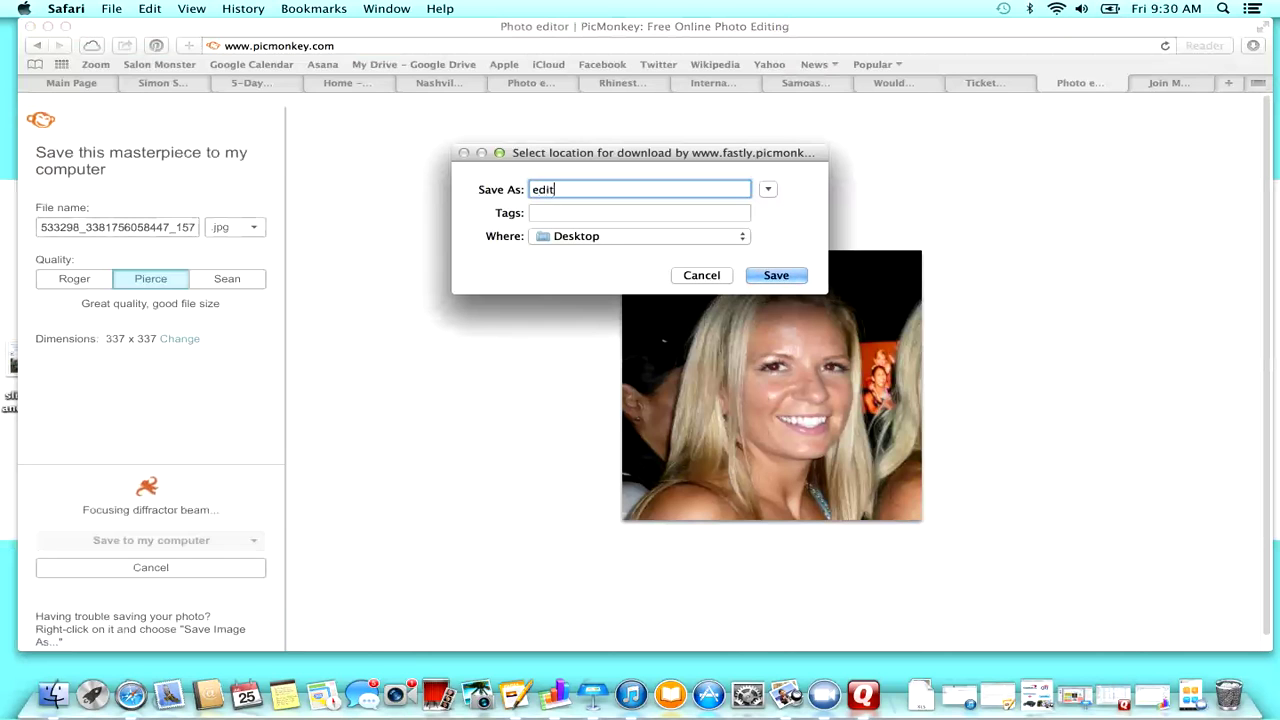
{"action": "key", "text": "Return"}
{"action": "key", "text": "Return"}
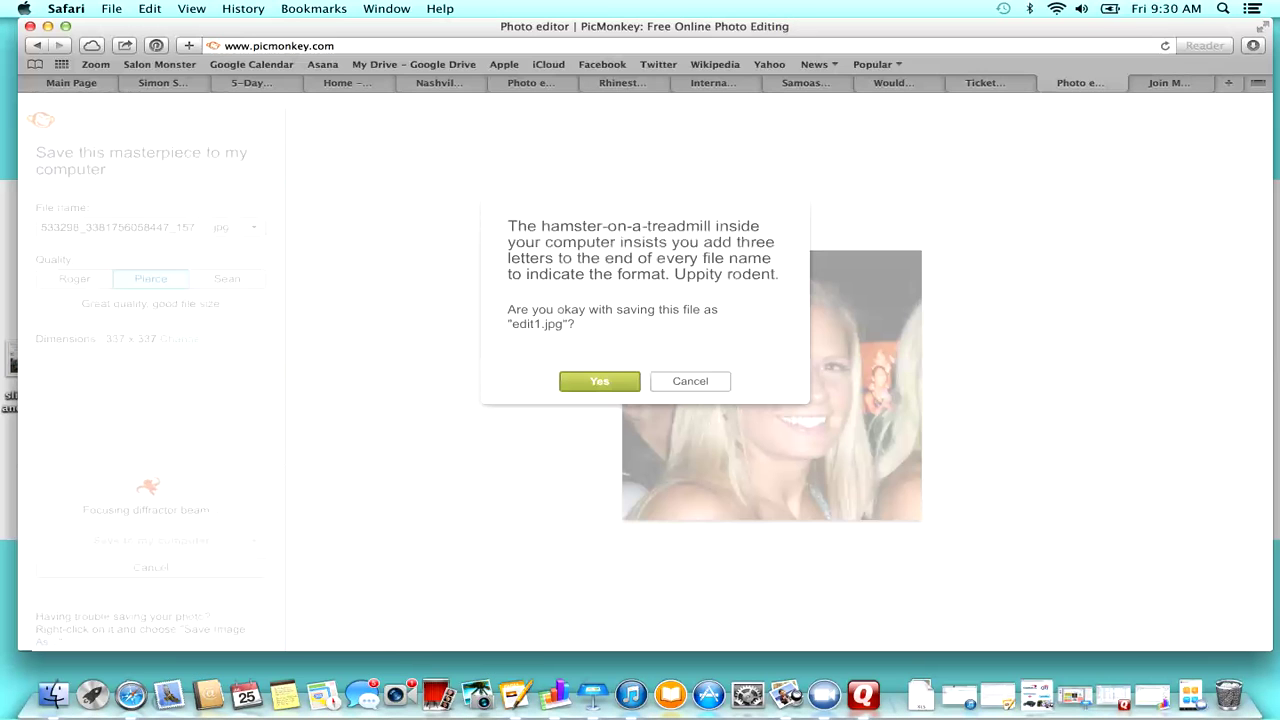
{"action": "key", "text": "Return"}
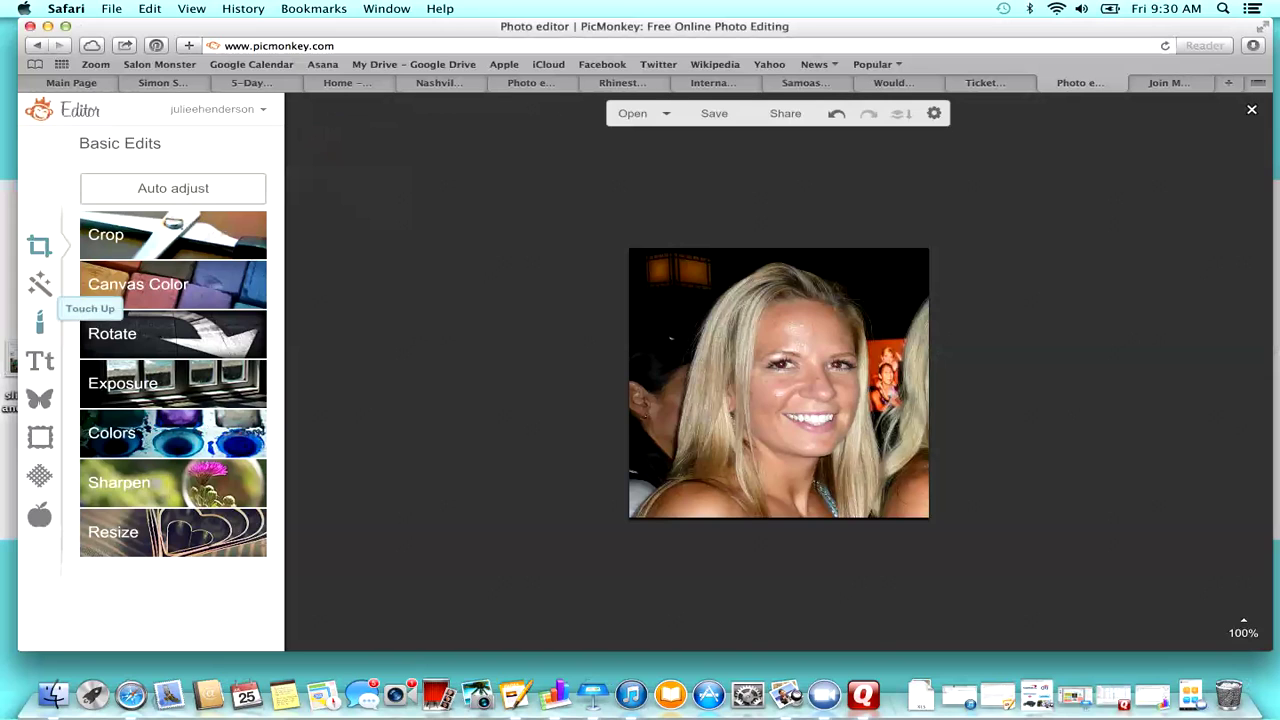
Reduce the shine on the woman's forehead with the Shine Reduce touch-up and apply it
{"action": "left_click", "coordinate": [40, 321]}
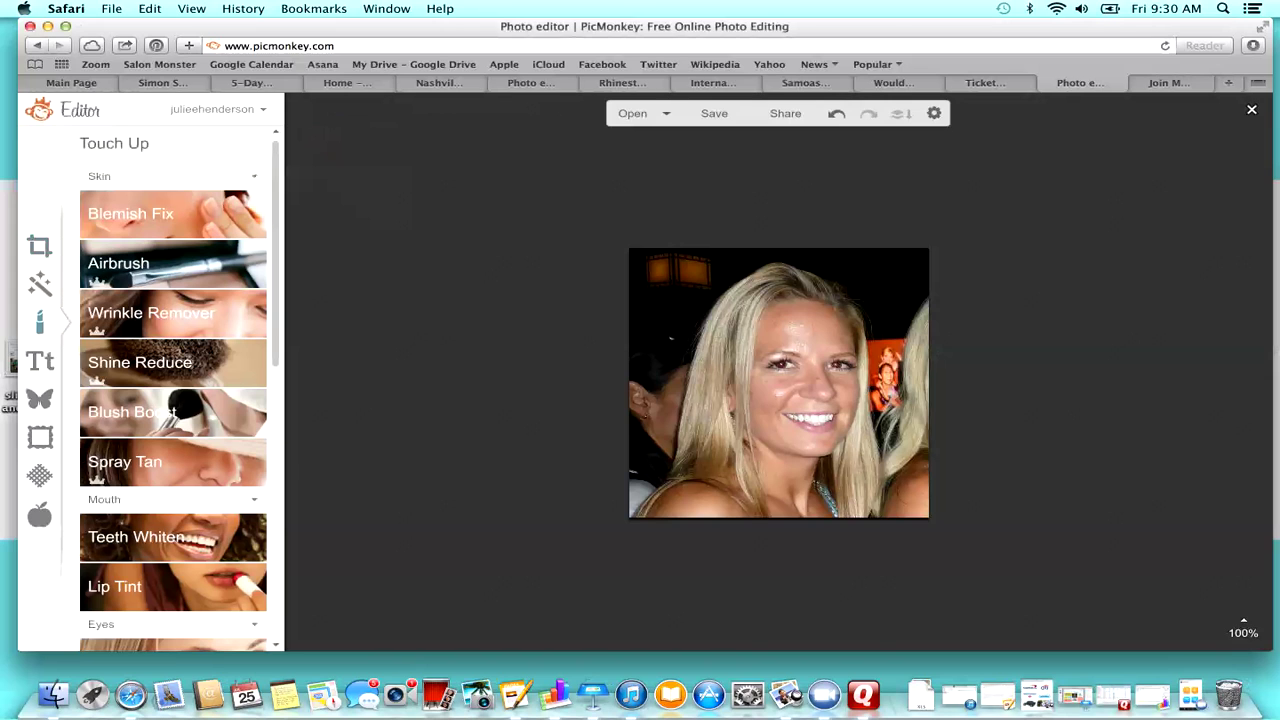
{"action": "left_click", "coordinate": [173, 363]}
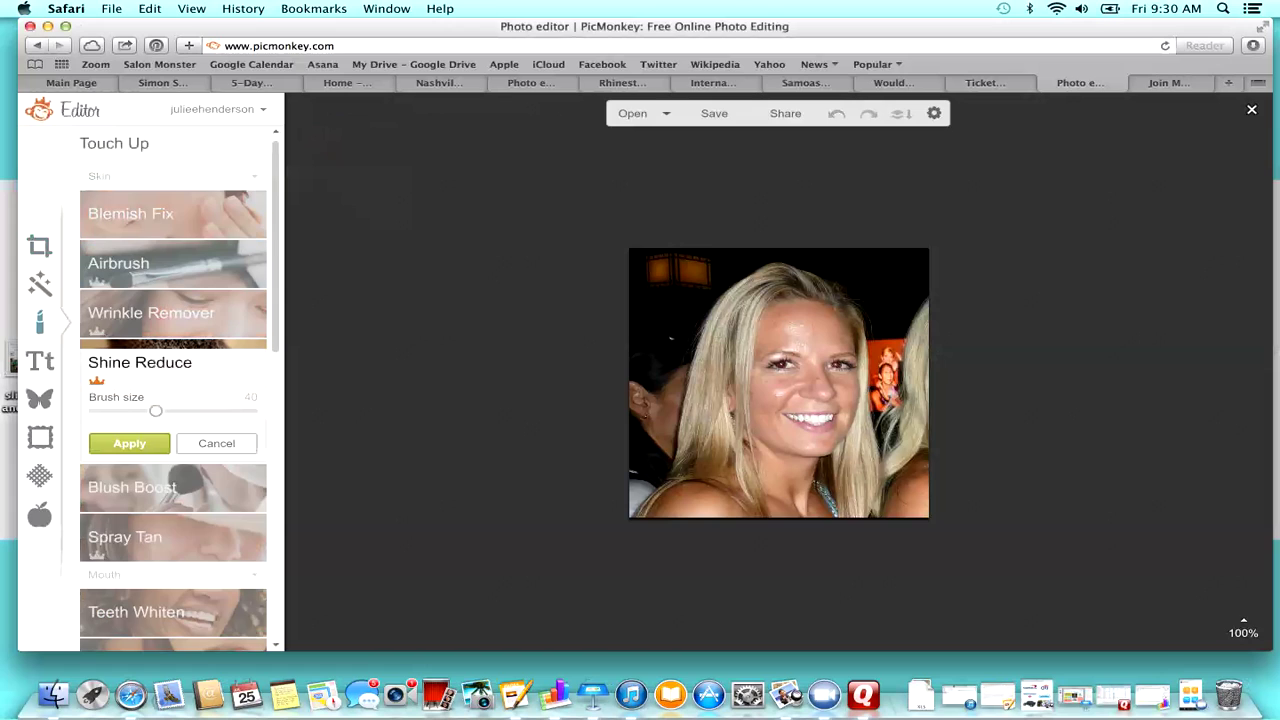
{"action": "mouse_move", "coordinate": [794, 324]}
{"action": "left_mouse_down"}
{"action": "mouse_move", "coordinate": [824, 342]}
{"action": "mouse_move", "coordinate": [800, 323]}
{"action": "mouse_move", "coordinate": [805, 344]}
{"action": "mouse_move", "coordinate": [788, 337]}
{"action": "mouse_move", "coordinate": [787, 323]}
{"action": "mouse_move", "coordinate": [829, 340]}
{"action": "mouse_move", "coordinate": [774, 360]}
{"action": "left_mouse_up"}
{"action": "mouse_move", "coordinate": [800, 319]}
{"action": "left_mouse_down"}
{"action": "mouse_move", "coordinate": [813, 325]}
{"action": "mouse_move", "coordinate": [812, 350]}
{"action": "mouse_move", "coordinate": [800, 346]}
{"action": "left_mouse_up"}
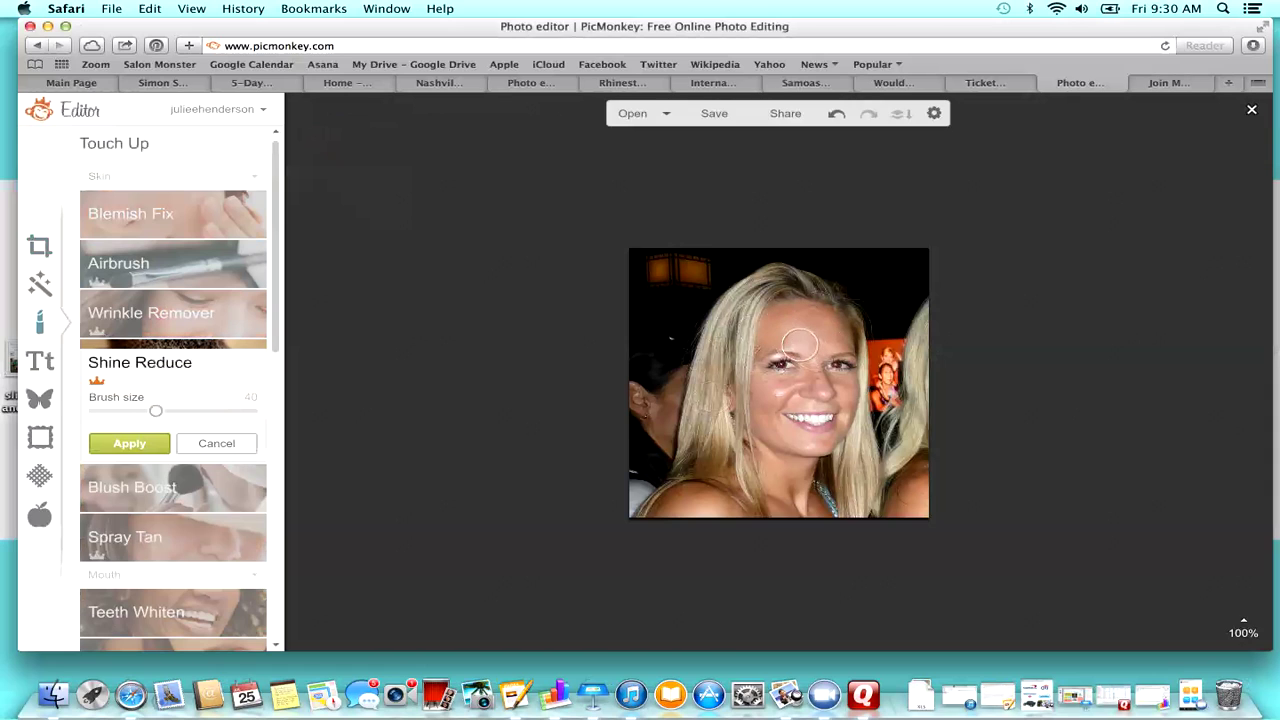
{"action": "left_click", "coordinate": [130, 444]}
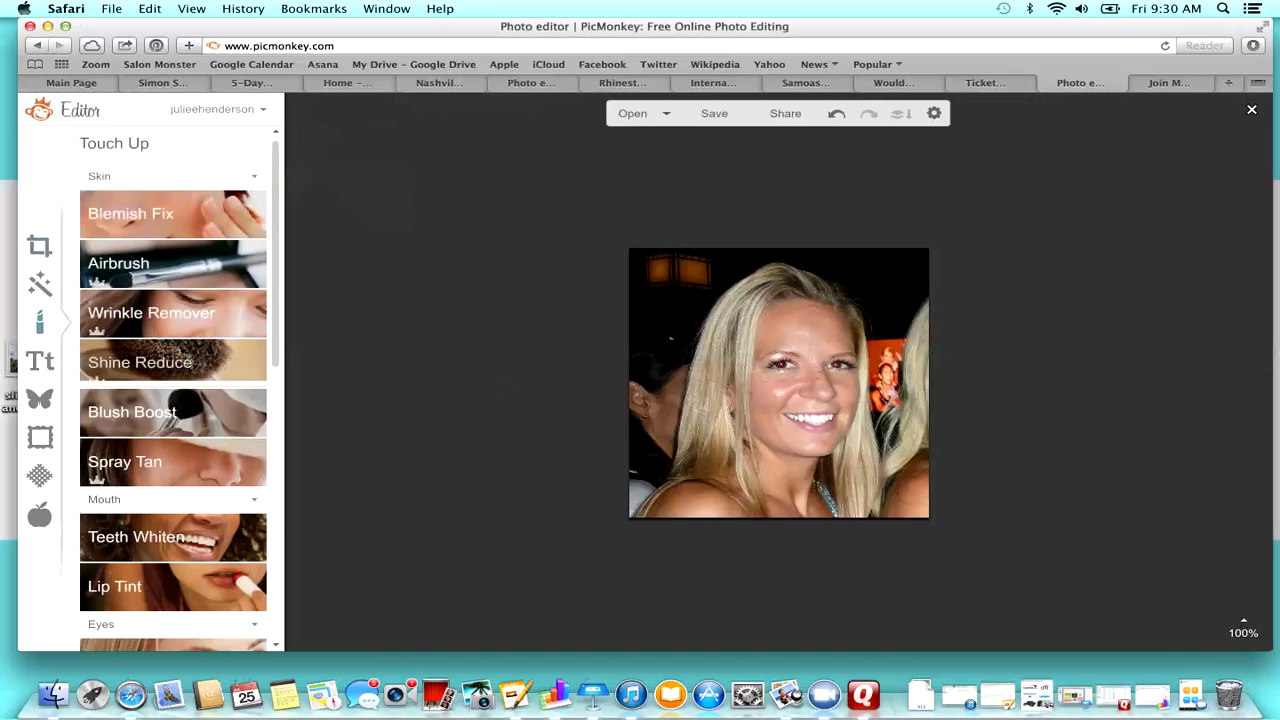
{"action": "left_click", "coordinate": [151, 312]}
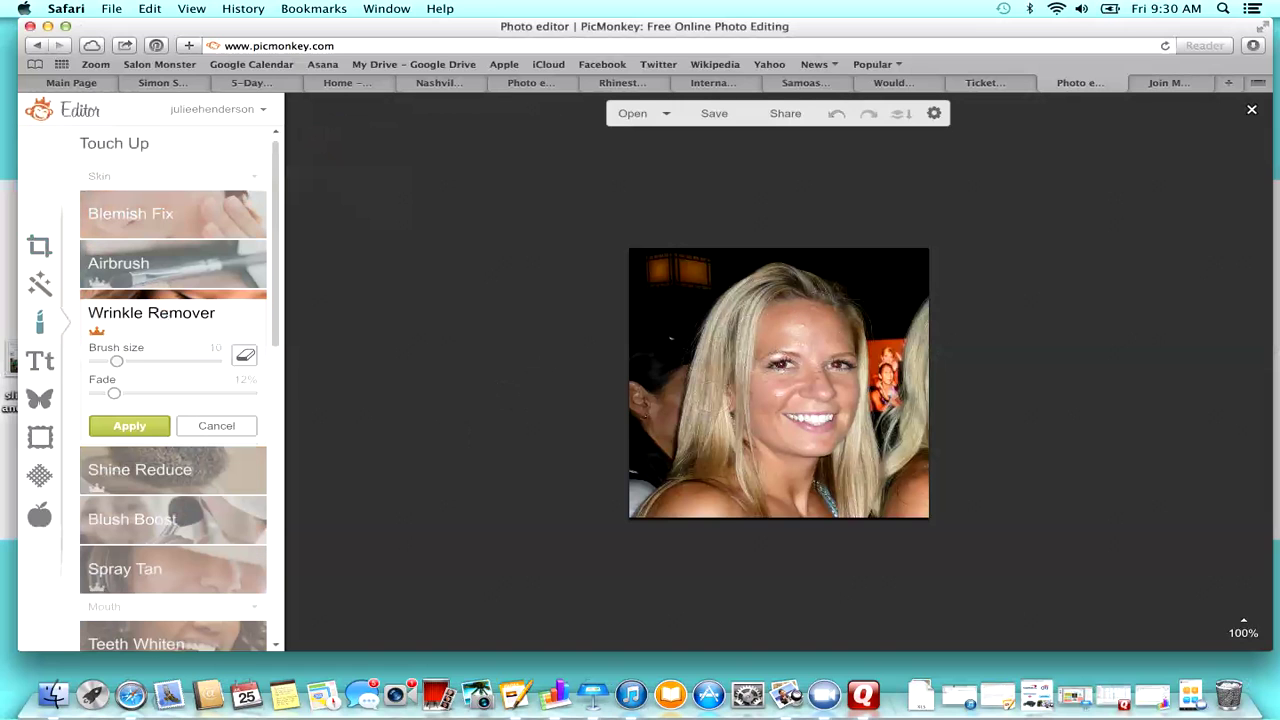
{"action": "mouse_move", "coordinate": [116, 361]}
{"action": "left_mouse_down"}
{"action": "mouse_move", "coordinate": [173, 361]}
{"action": "mouse_move", "coordinate": [149, 361]}
{"action": "mouse_move", "coordinate": [148, 393]}
{"action": "mouse_move", "coordinate": [166, 393]}
{"action": "mouse_move", "coordinate": [101, 393]}
{"action": "left_mouse_up"}
{"action": "left_click_drag", "start_coordinate": [792, 334], "coordinate": [829, 330]}
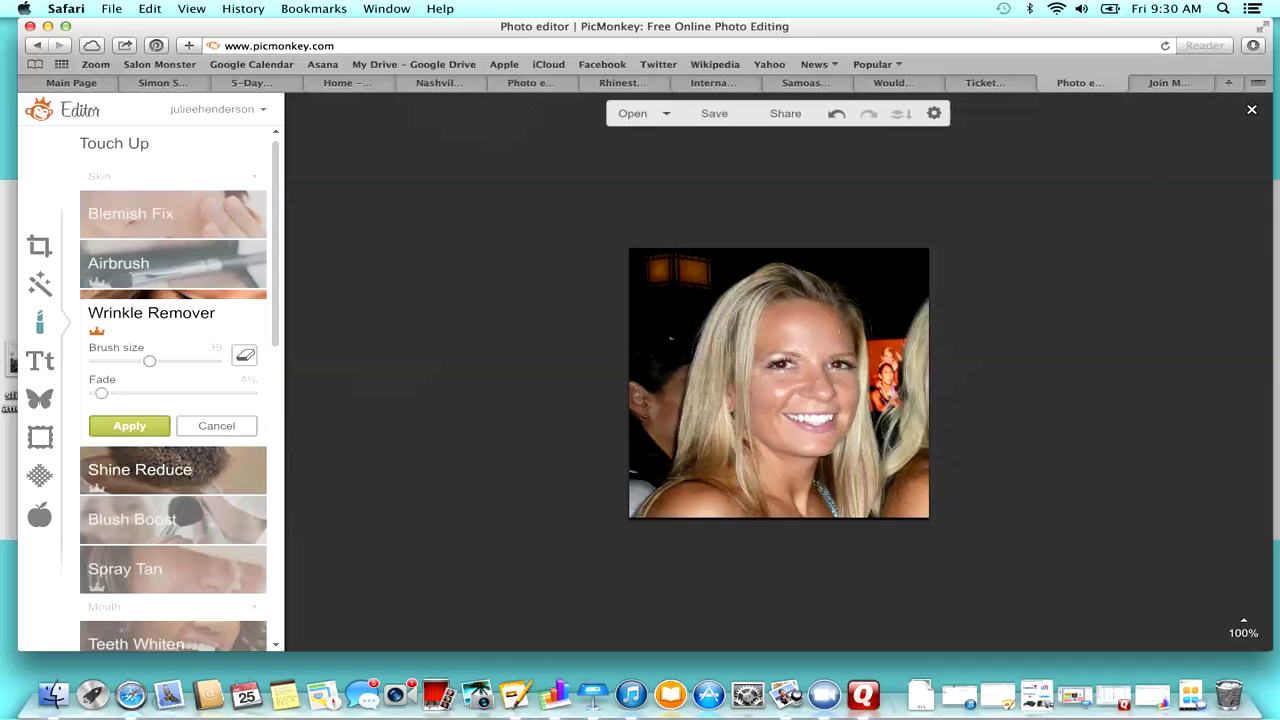
{"action": "left_click", "coordinate": [216, 426]}
Smooth the forehead with Wrinkle Remover, using brush size 50 and 77% fade
{"action": "left_click", "coordinate": [150, 312]}
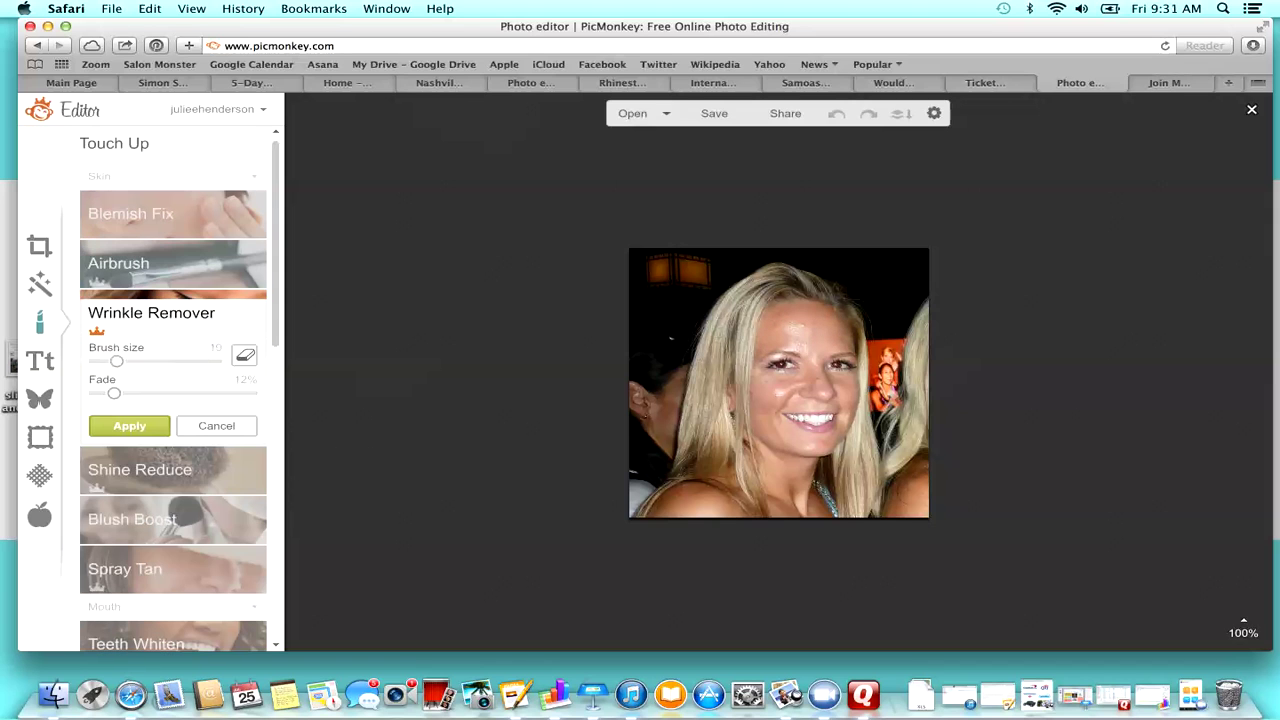
{"action": "left_click_drag", "start_coordinate": [108, 393], "coordinate": [214, 393]}
{"action": "left_click", "coordinate": [787, 333]}
{"action": "left_click_drag", "start_coordinate": [116, 361], "coordinate": [157, 361]}
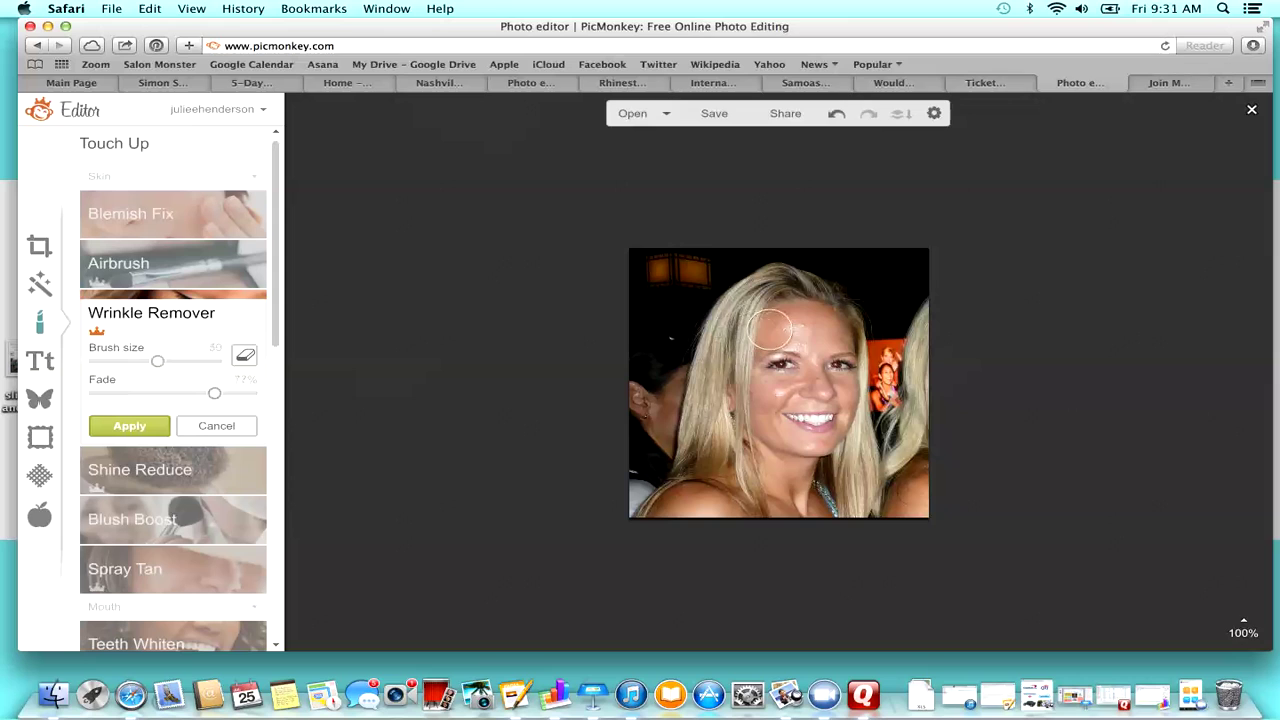
{"action": "left_click_drag", "start_coordinate": [770, 329], "coordinate": [808, 336]}
Smooth the cheek below the eye with Wrinkle Remover at brush size 27, set the fade to 51%, and apply it
{"action": "left_click_drag", "start_coordinate": [214, 393], "coordinate": [192, 393]}
{"action": "left_click_drag", "start_coordinate": [157, 361], "coordinate": [139, 361]}
{"action": "left_click_drag", "start_coordinate": [191, 393], "coordinate": [183, 393]}
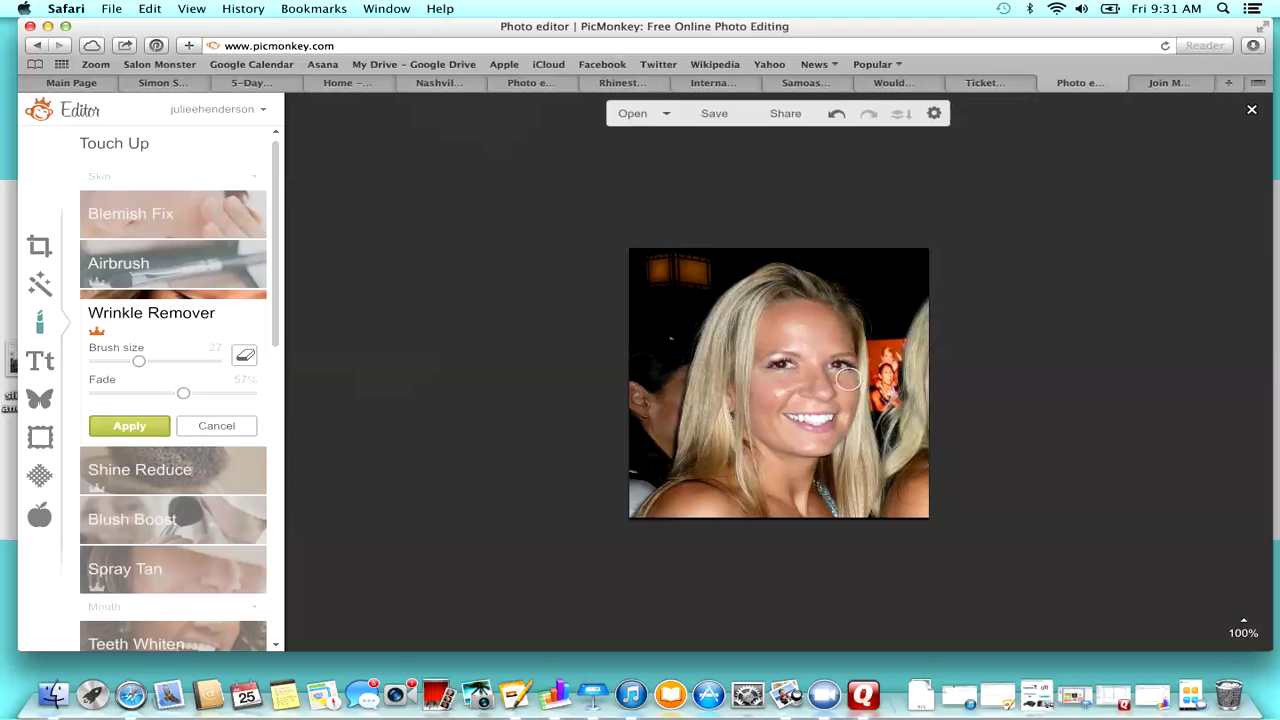
{"action": "mouse_move", "coordinate": [855, 406]}
{"action": "left_mouse_down"}
{"action": "mouse_move", "coordinate": [773, 395]}
{"action": "mouse_move", "coordinate": [820, 387]}
{"action": "left_mouse_up"}
{"action": "left_click_drag", "start_coordinate": [183, 393], "coordinate": [174, 393]}
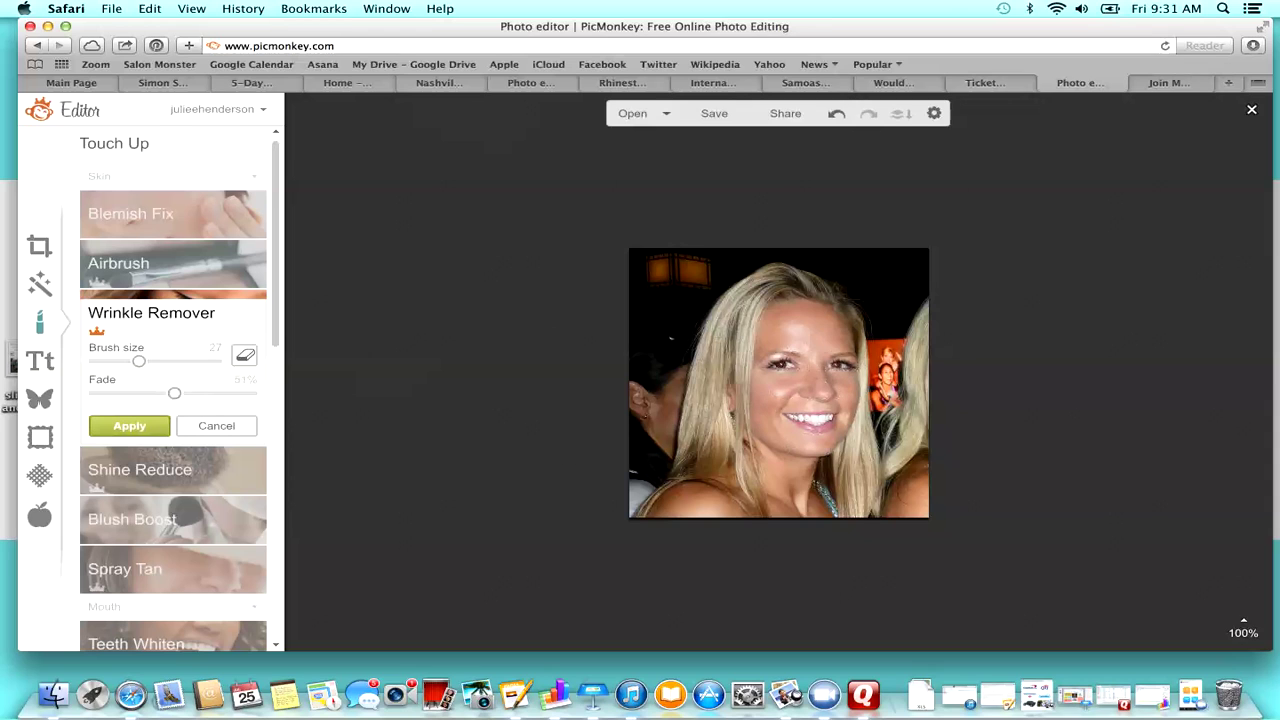
{"action": "left_click", "coordinate": [129, 425]}
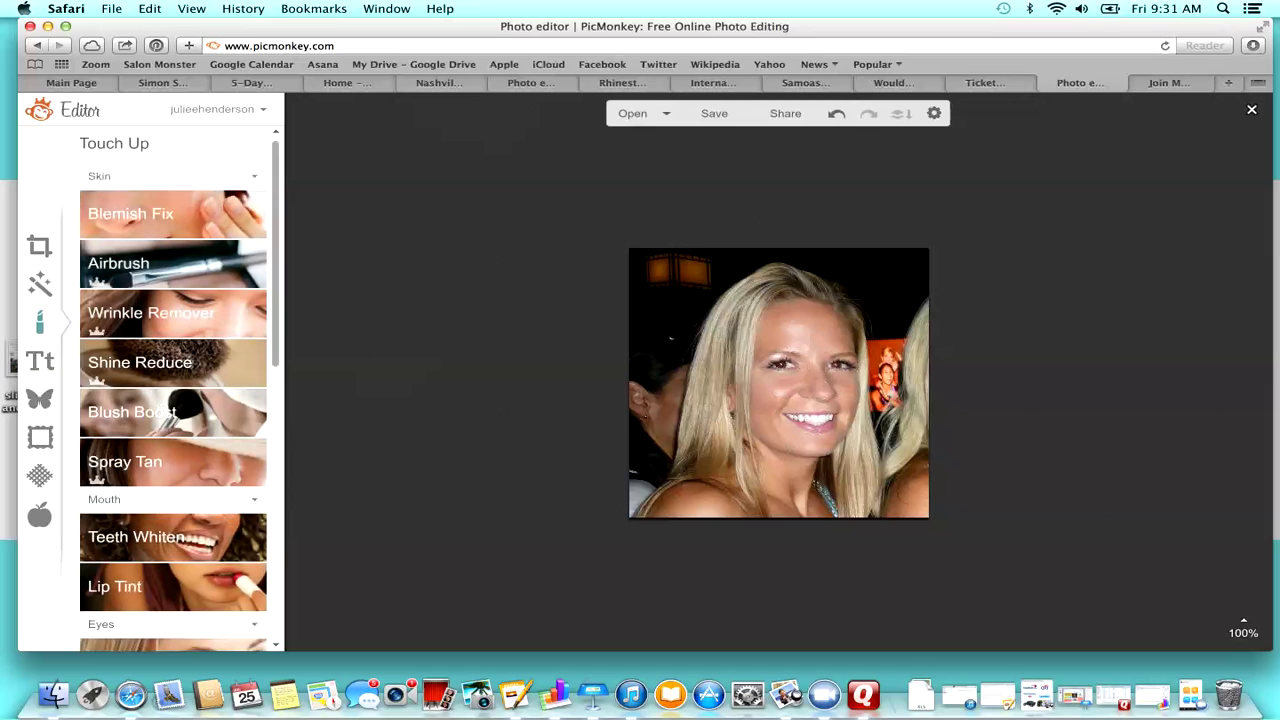
Whiten the woman's teeth with the Teeth Whiten touch-up and apply it
{"action": "scroll", "coordinate": [172, 410], "scroll_direction": "down", "scroll_amount": 3}
{"action": "scroll", "coordinate": [172, 410], "scroll_direction": "down", "scroll_amount": 1}
{"action": "left_click", "coordinate": [172, 362]}
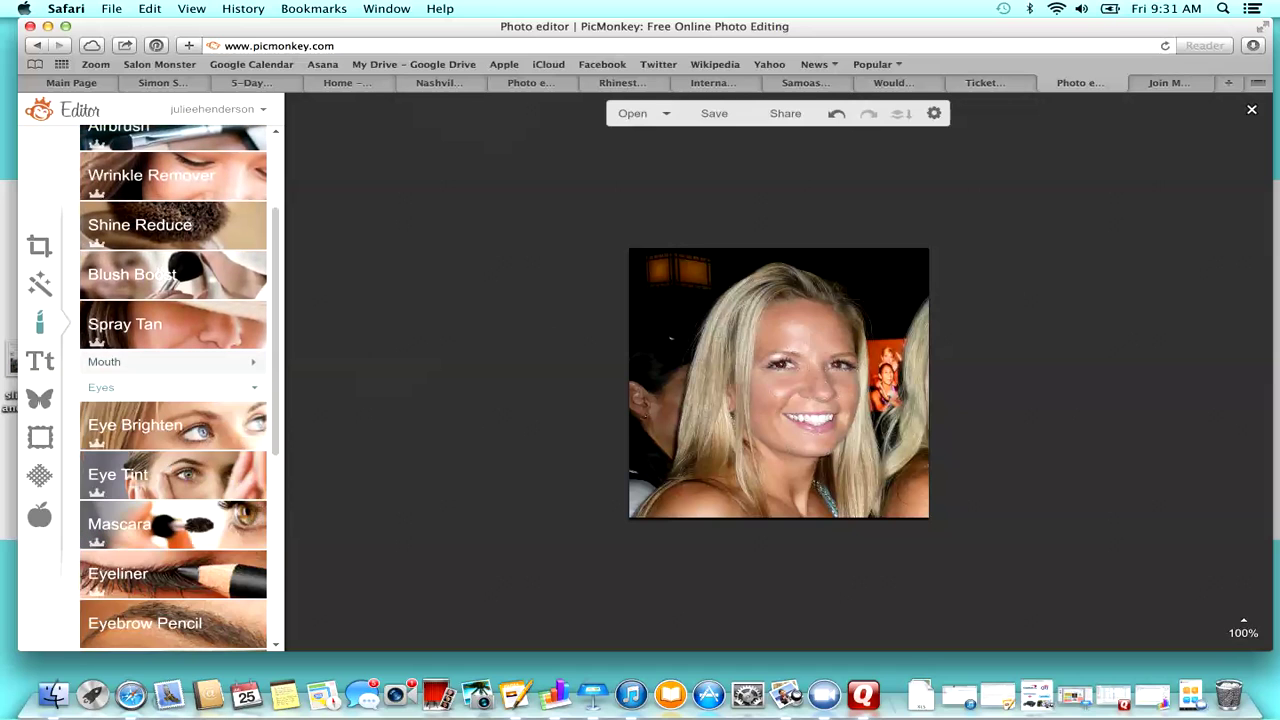
{"action": "left_click", "coordinate": [172, 362]}
{"action": "left_click", "coordinate": [160, 399]}
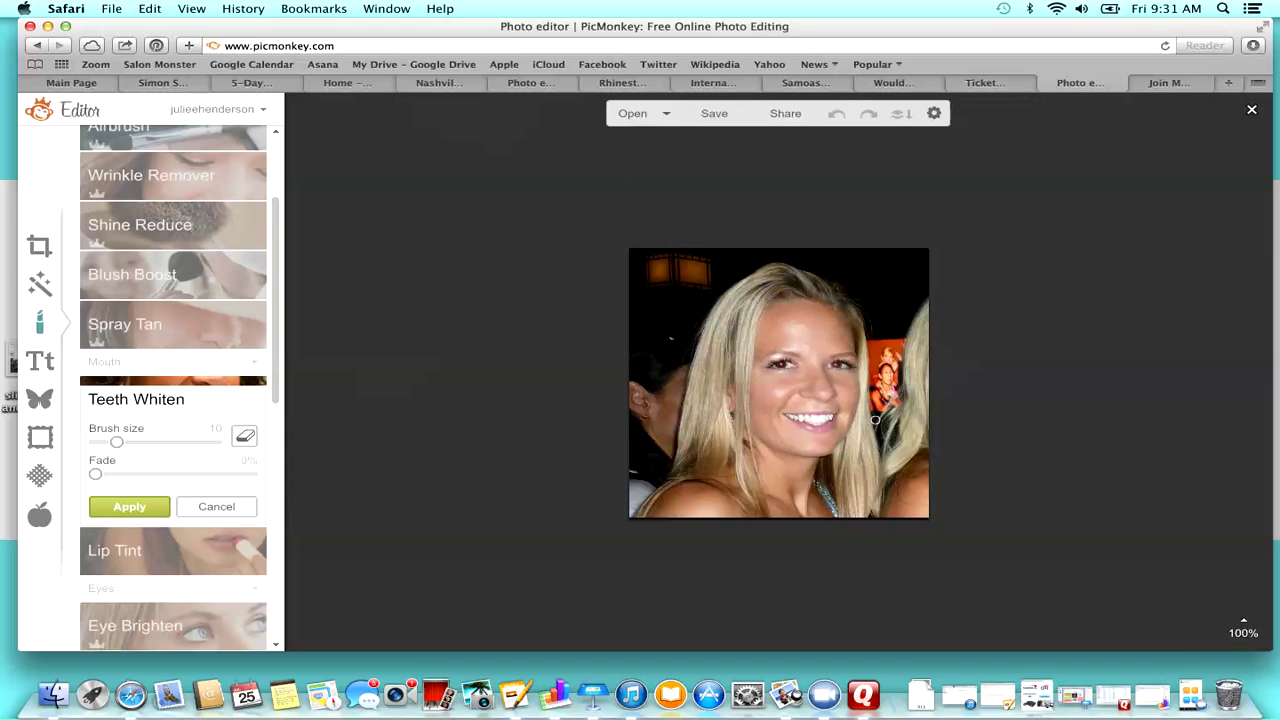
{"action": "left_click_drag", "start_coordinate": [802, 420], "coordinate": [810, 420]}
{"action": "left_click", "coordinate": [129, 507]}
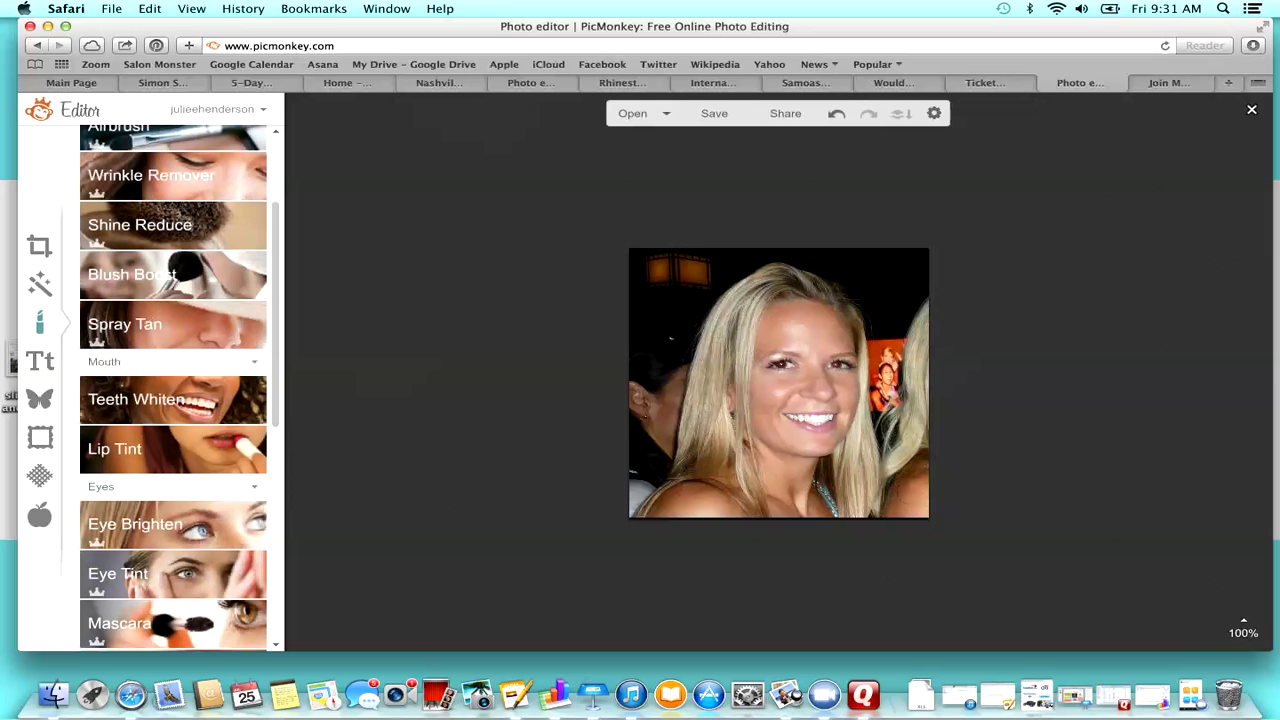
Brighten the woman's eyes with the Eye Brighten touch-up at brush size 10 and 50% fade, and apply it
{"action": "left_click", "coordinate": [135, 524]}
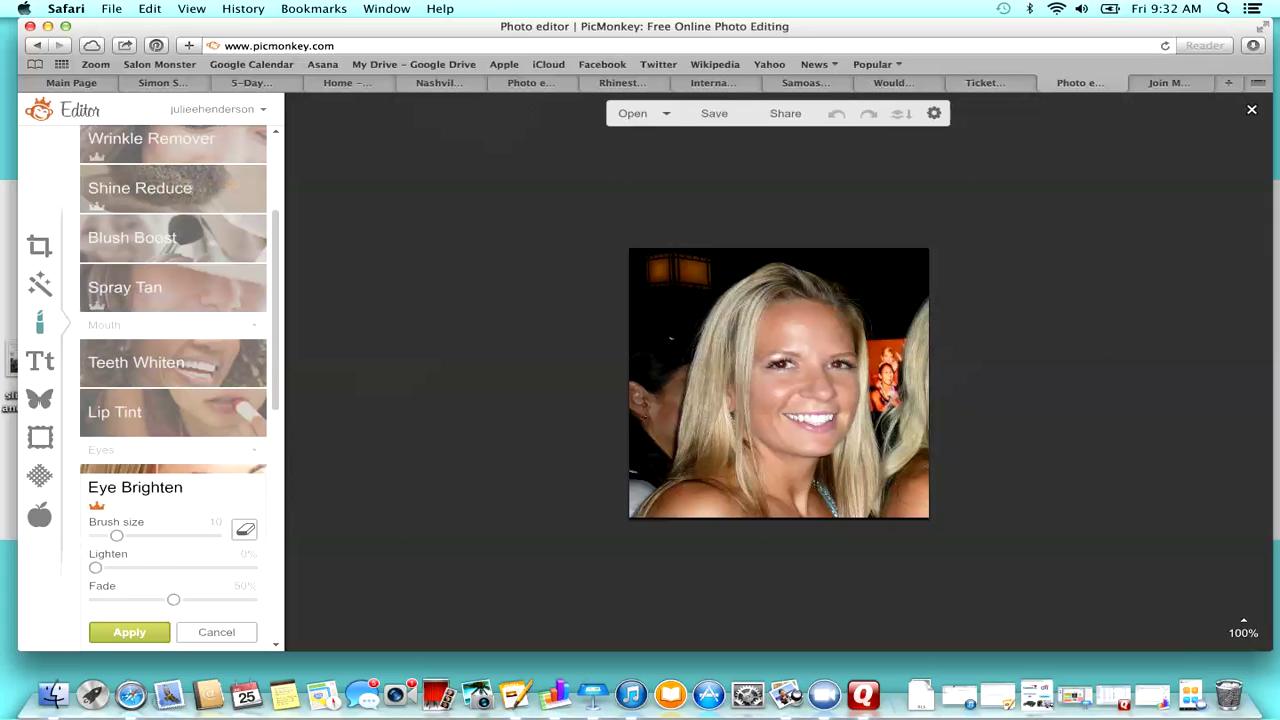
{"action": "left_click_drag", "start_coordinate": [275, 375], "coordinate": [275, 420]}
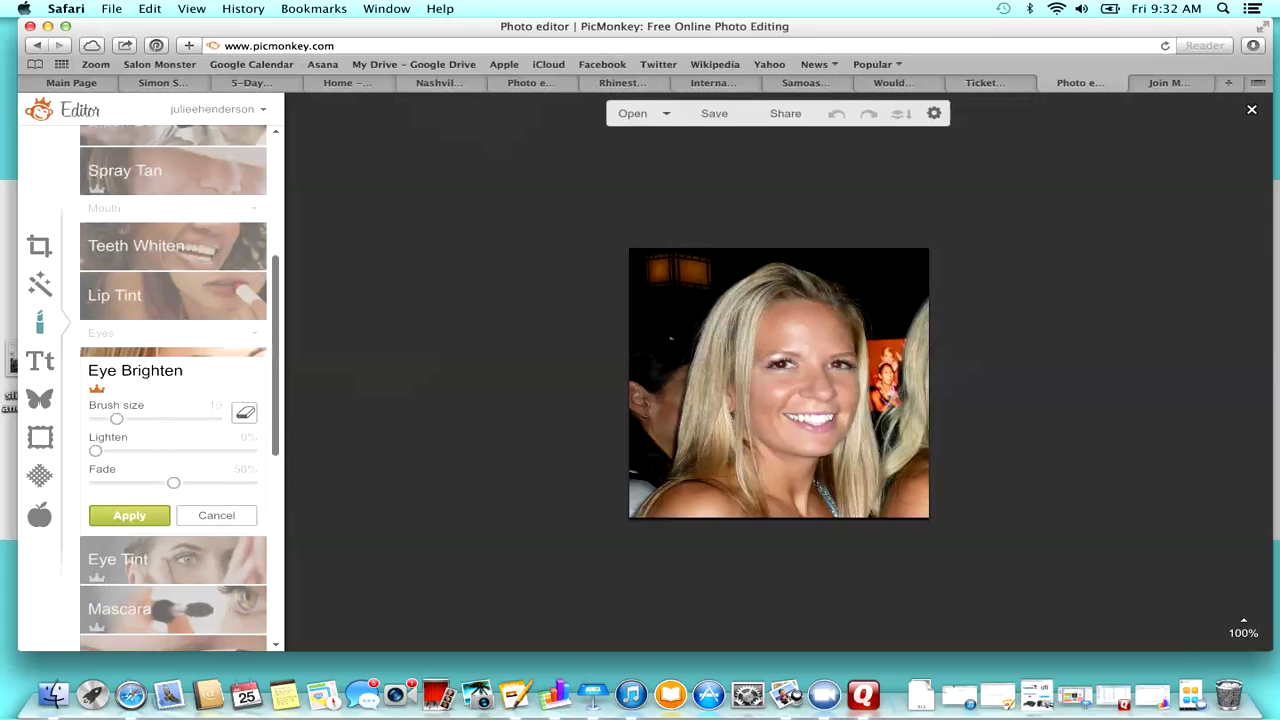
{"action": "scroll", "coordinate": [174, 388], "scroll_direction": "down", "scroll_amount": 10}
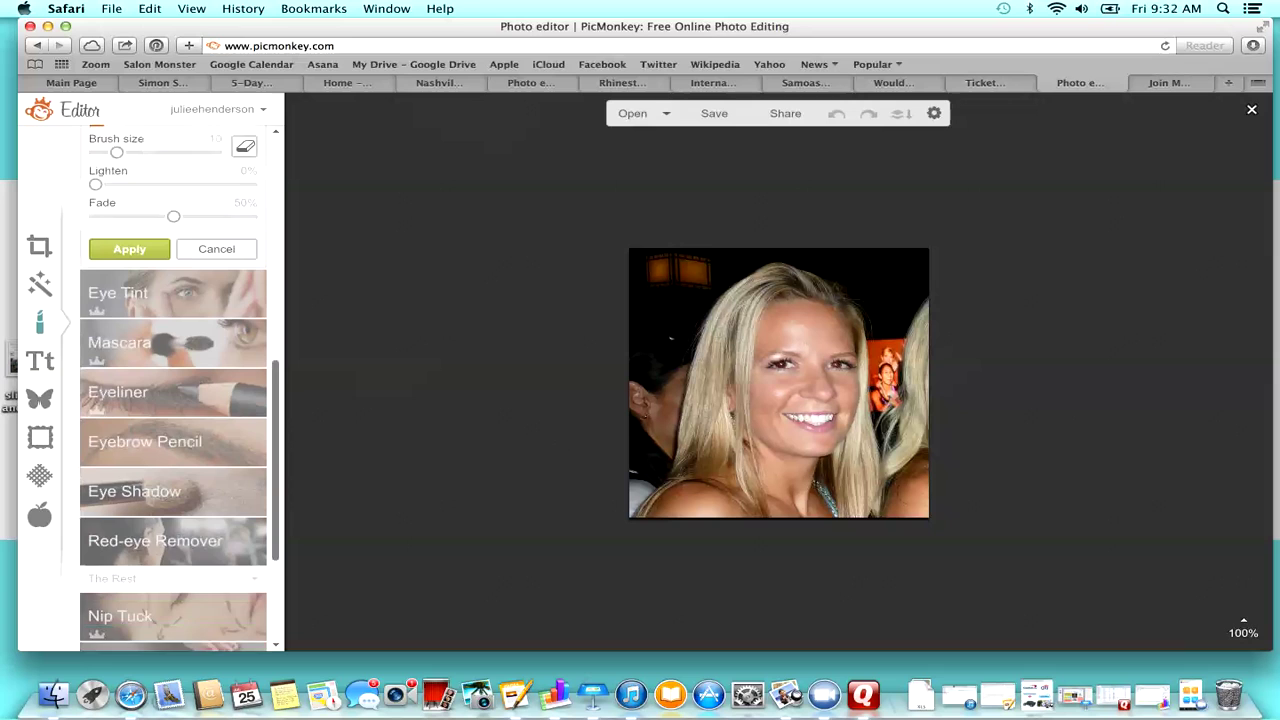
{"action": "scroll", "coordinate": [174, 388], "scroll_direction": "up", "scroll_amount": 7}
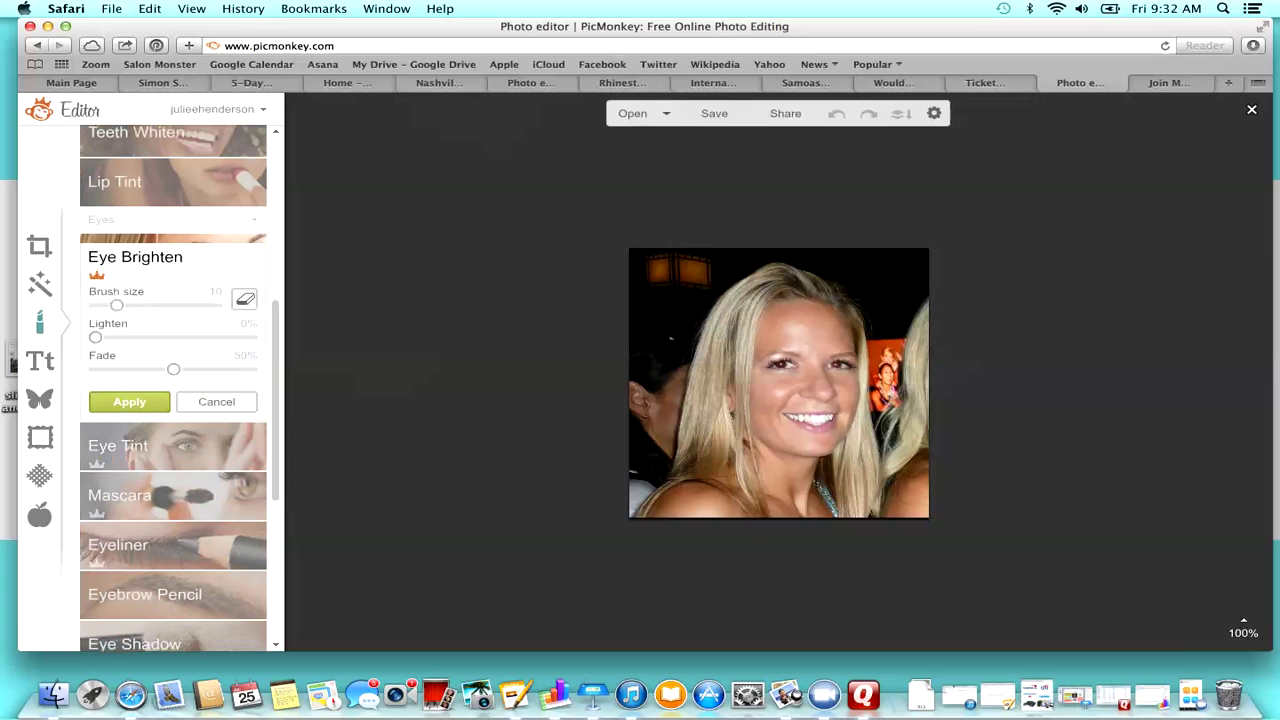
{"action": "scroll", "coordinate": [174, 388], "scroll_direction": "up", "scroll_amount": 2}
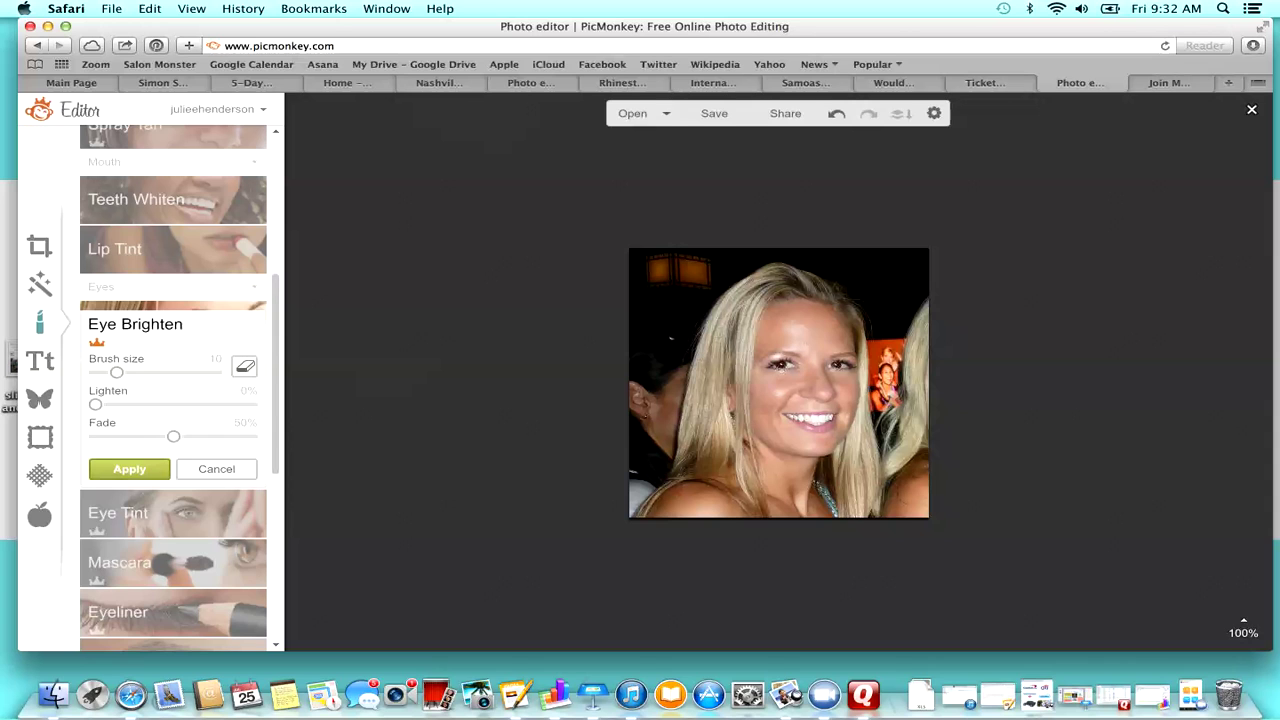
{"action": "left_click", "coordinate": [129, 469]}
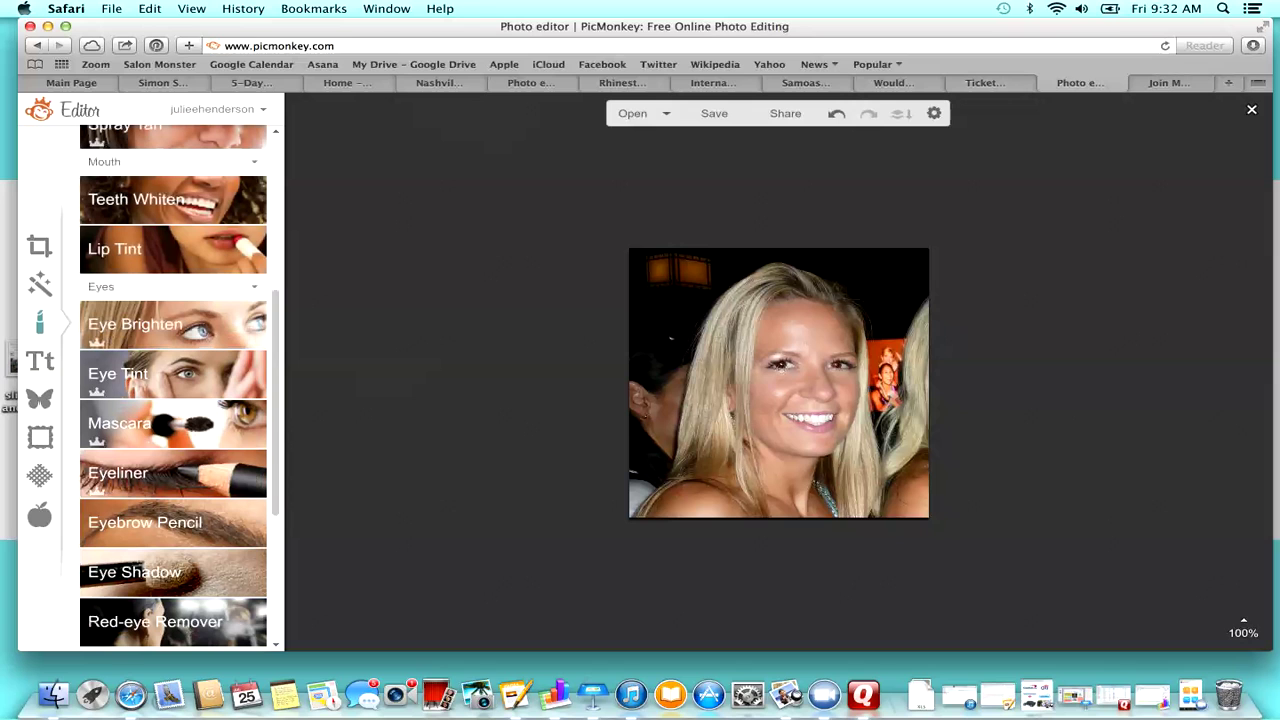
Blur the background on both sides of the woman using Wrinkle Remover with a larger brush and 12% fade
{"action": "scroll", "coordinate": [173, 388], "scroll_direction": "up", "scroll_amount": 3}
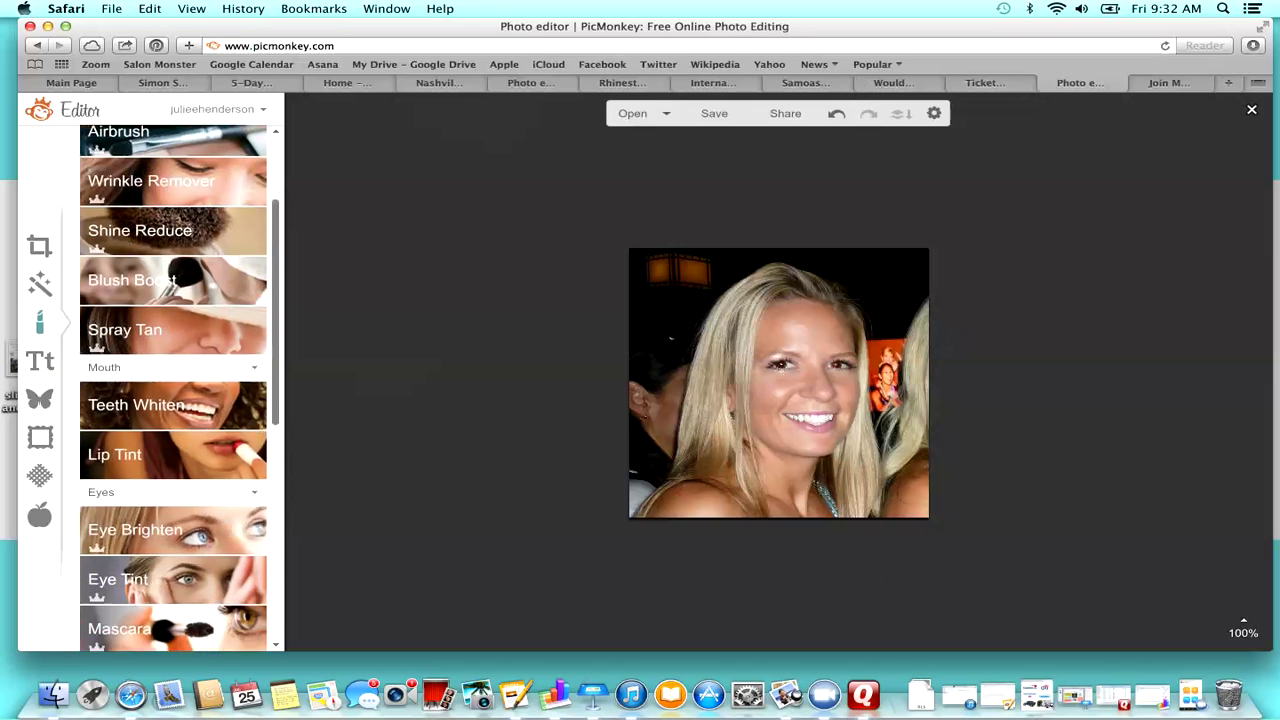
{"action": "scroll", "coordinate": [173, 300], "scroll_direction": "up", "scroll_amount": 1}
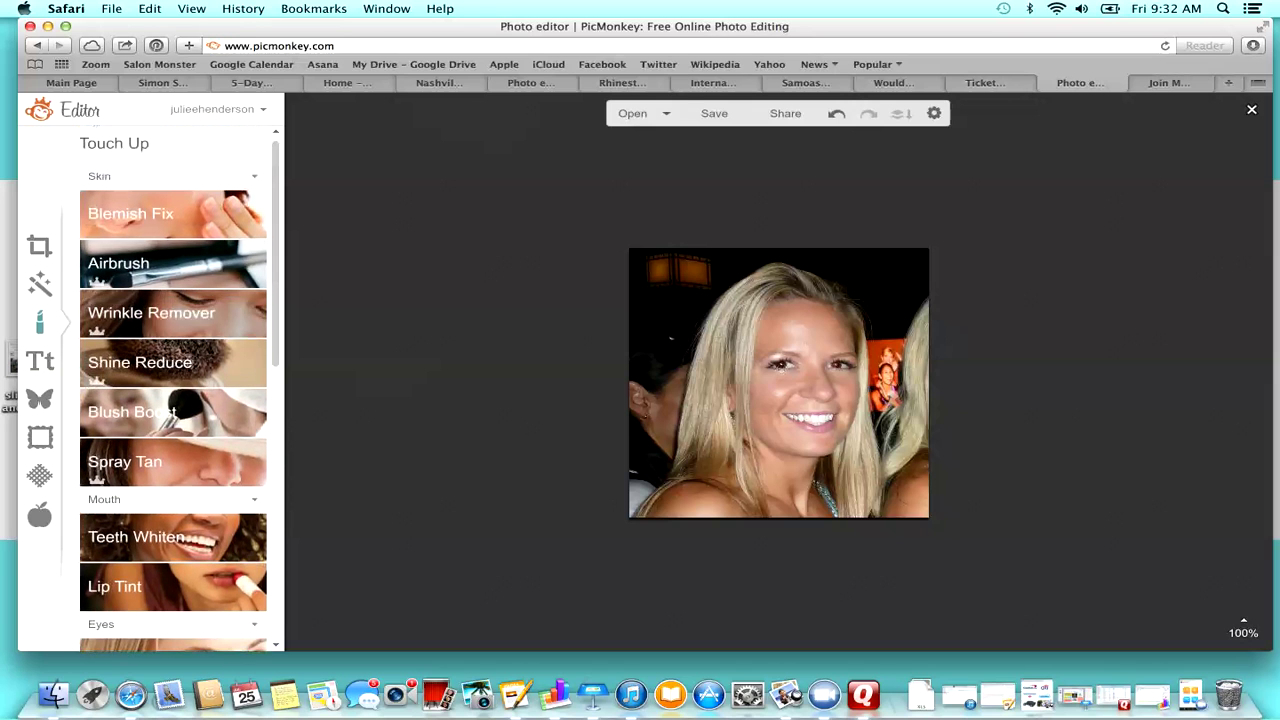
{"action": "left_click", "coordinate": [173, 312]}
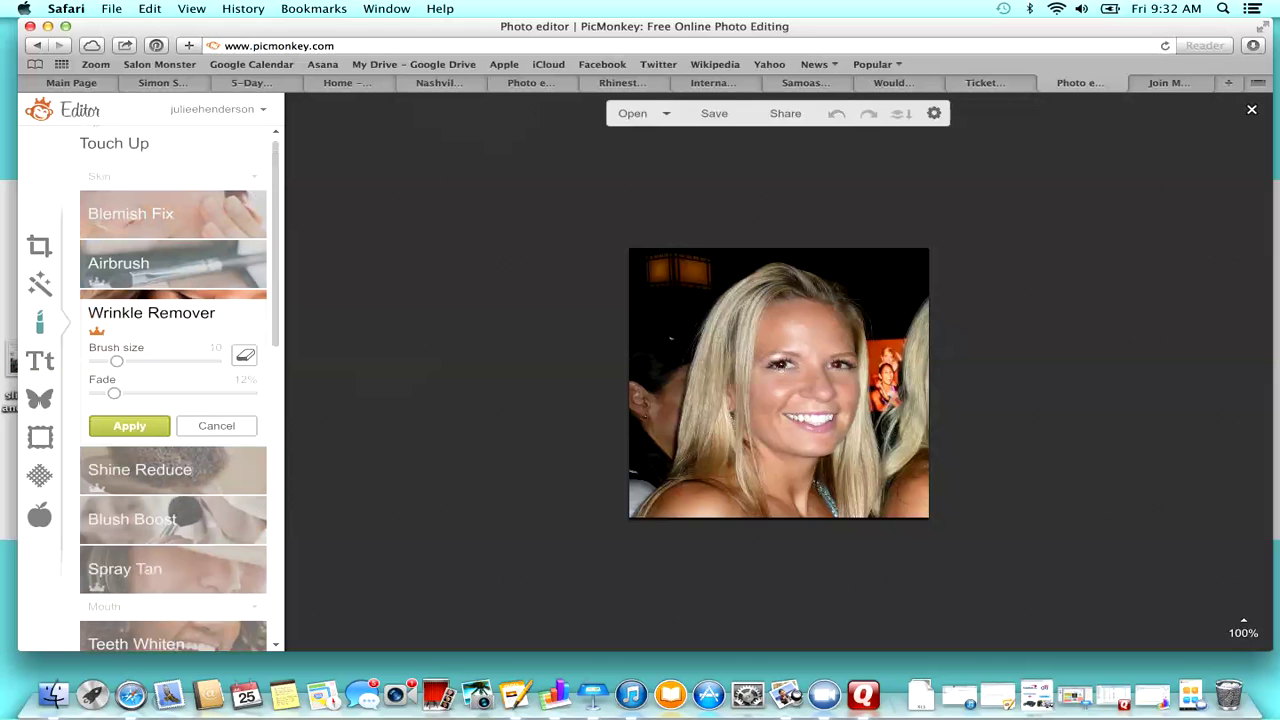
{"action": "left_click_drag", "start_coordinate": [116, 361], "coordinate": [168, 361]}
{"action": "mouse_move", "coordinate": [712, 286]}
{"action": "left_mouse_down"}
{"action": "mouse_move", "coordinate": [643, 283]}
{"action": "mouse_move", "coordinate": [679, 265]}
{"action": "mouse_move", "coordinate": [630, 336]}
{"action": "mouse_move", "coordinate": [633, 400]}
{"action": "mouse_move", "coordinate": [652, 374]}
{"action": "mouse_move", "coordinate": [646, 404]}
{"action": "mouse_move", "coordinate": [662, 356]}
{"action": "mouse_move", "coordinate": [628, 480]}
{"action": "left_mouse_up"}
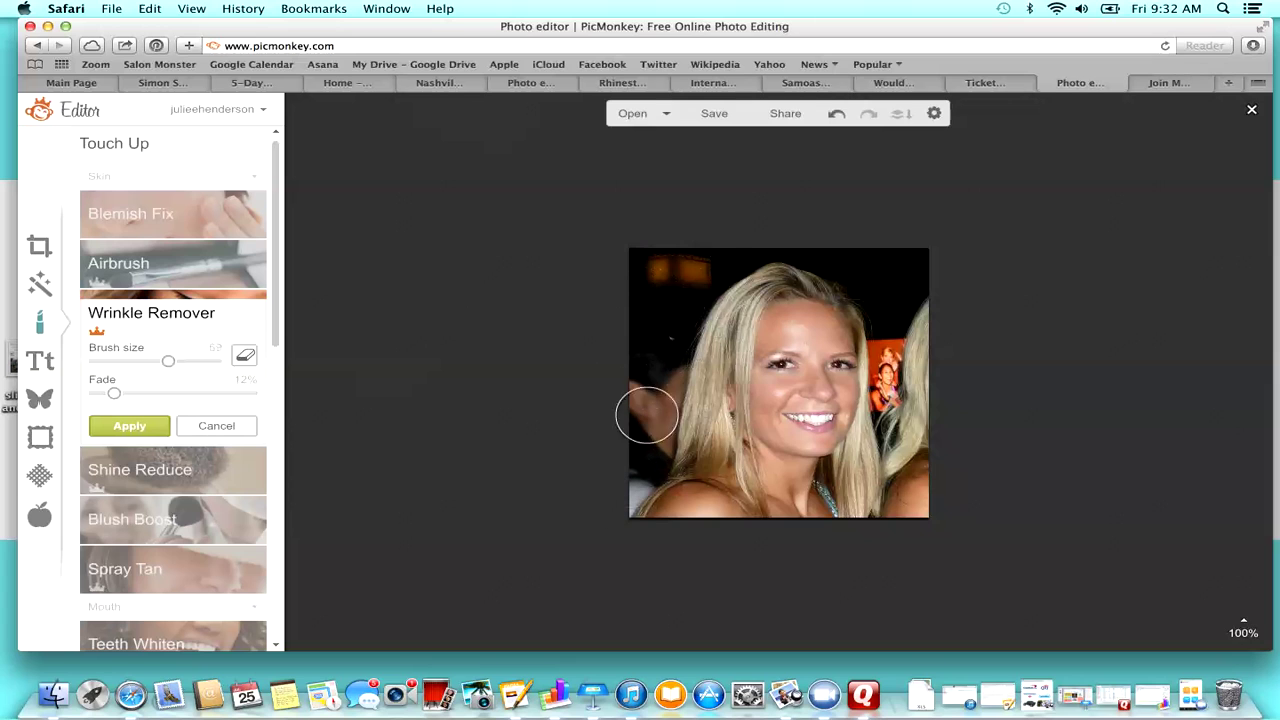
{"action": "left_click_drag", "start_coordinate": [889, 357], "coordinate": [911, 491]}
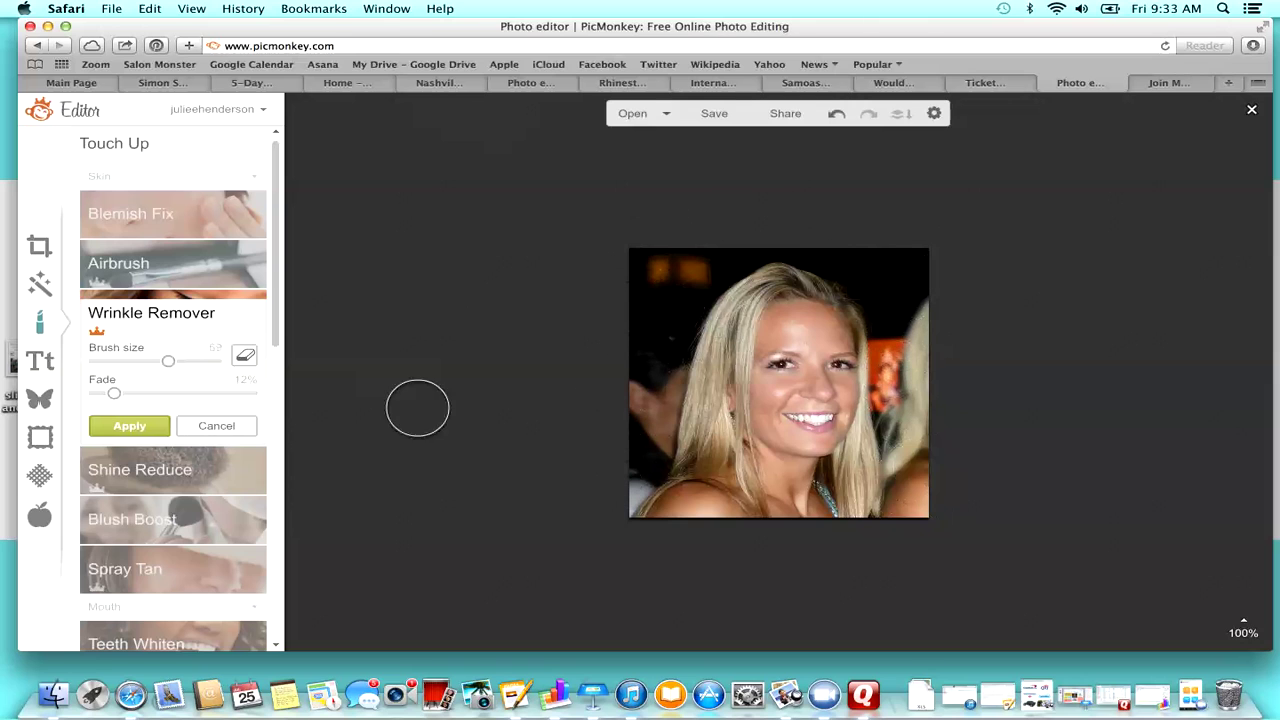
{"action": "left_click", "coordinate": [216, 425]}
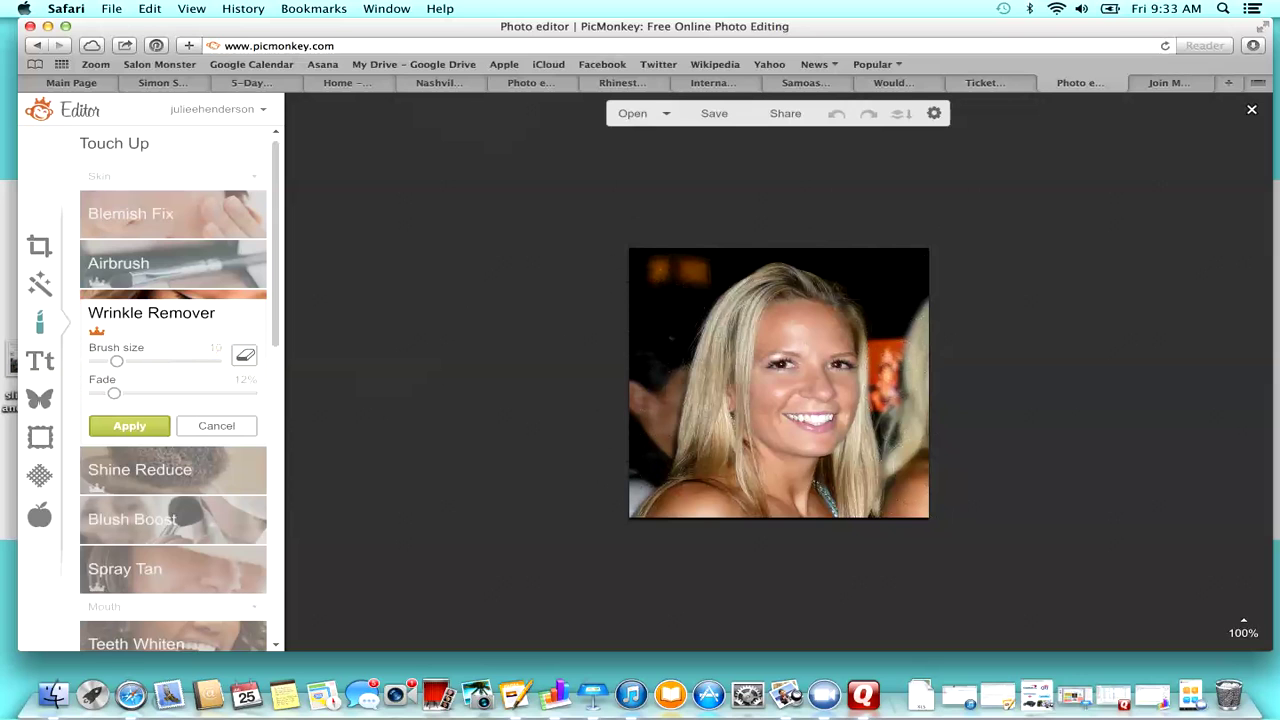
Soften the remaining background details with Wrinkle Remover at brush size 56 and 12% fade, and apply it
{"action": "left_click_drag", "start_coordinate": [117, 361], "coordinate": [161, 361]}
{"action": "mouse_move", "coordinate": [632, 380]}
{"action": "left_mouse_down"}
{"action": "mouse_move", "coordinate": [643, 432]}
{"action": "mouse_move", "coordinate": [649, 374]}
{"action": "left_mouse_up"}
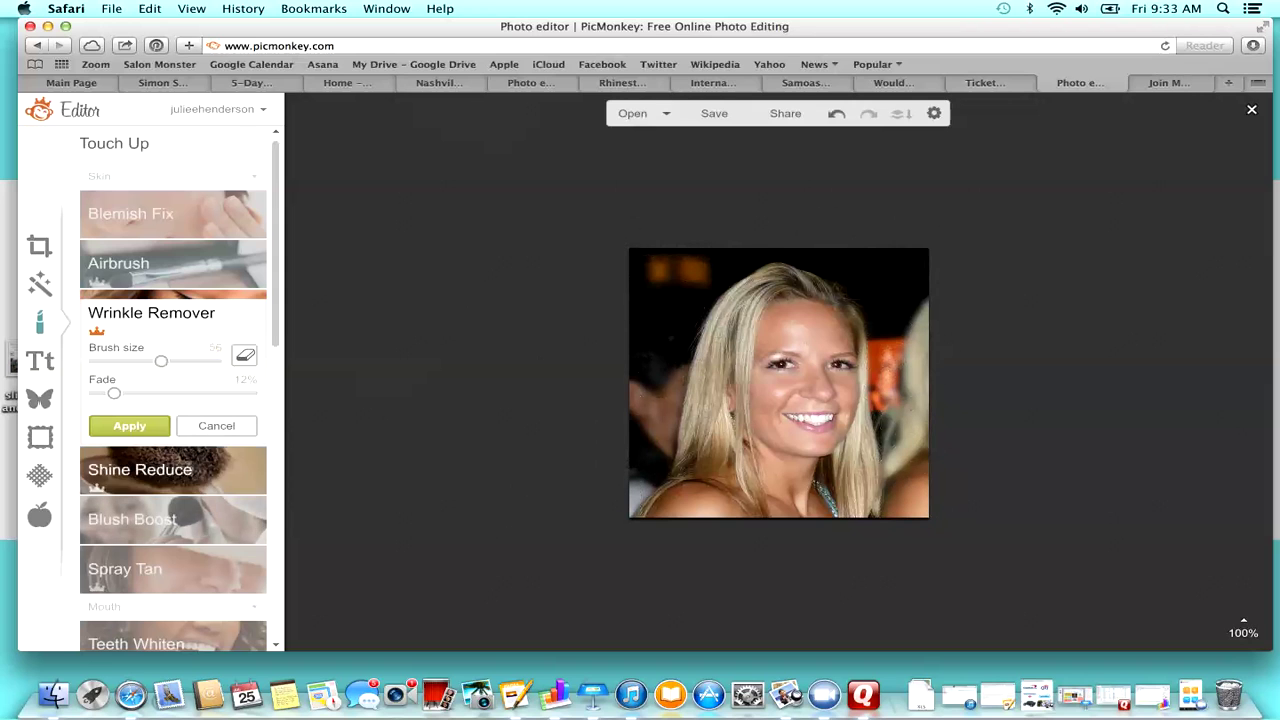
{"action": "left_click", "coordinate": [129, 426]}
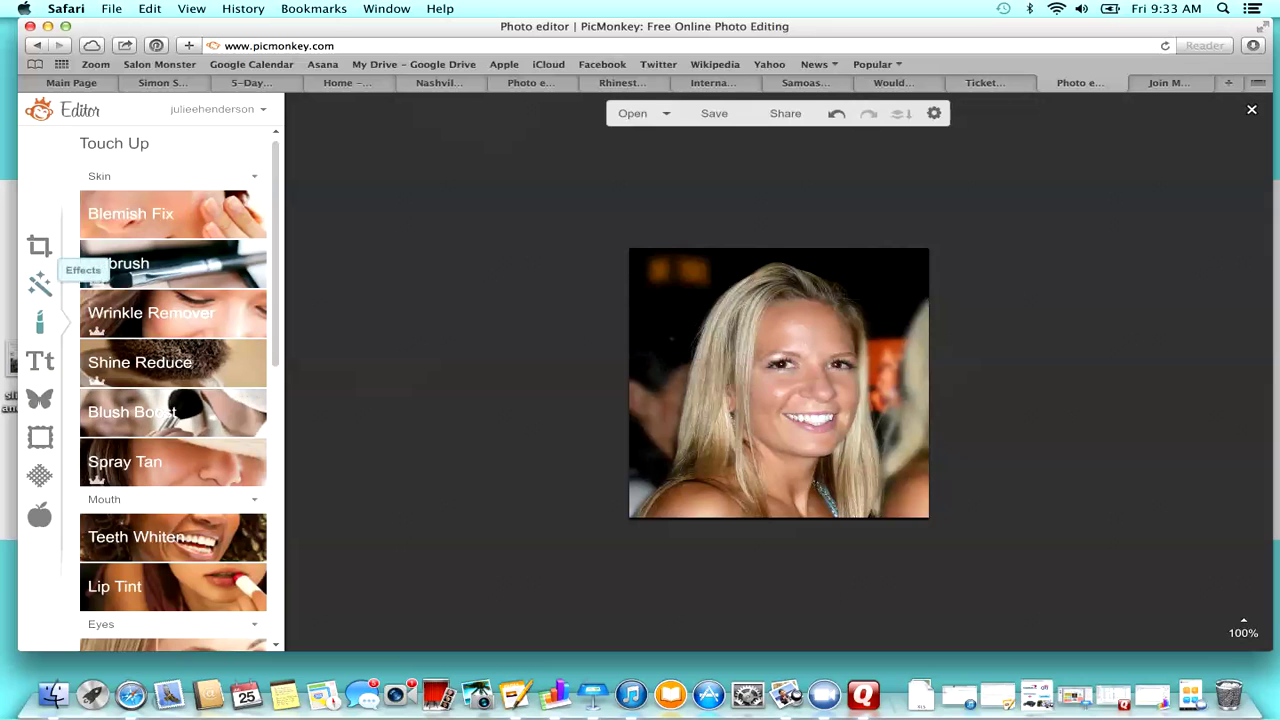
Open the photo effects and find the Draw effect in the Artsy group
{"action": "left_click", "coordinate": [39, 284]}
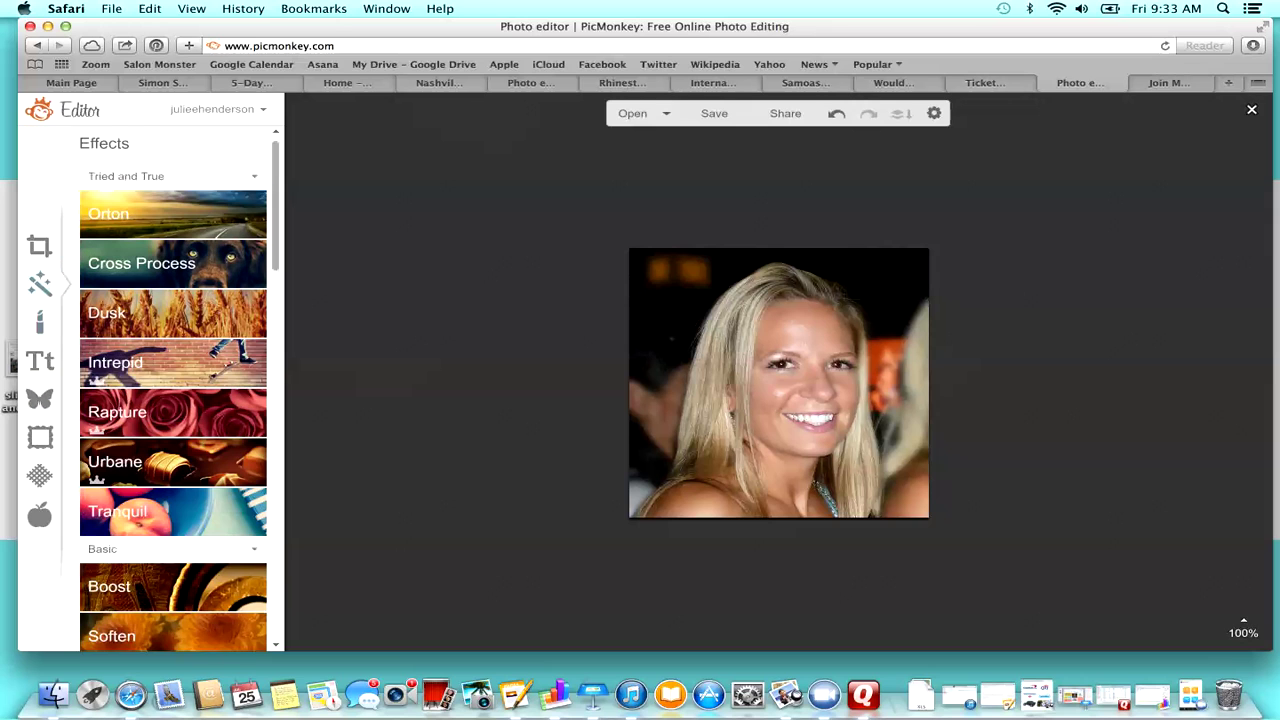
{"action": "scroll", "coordinate": [173, 390], "scroll_direction": "down", "scroll_amount": 15}
{"action": "scroll", "coordinate": [173, 390], "scroll_direction": "down", "scroll_amount": 10}
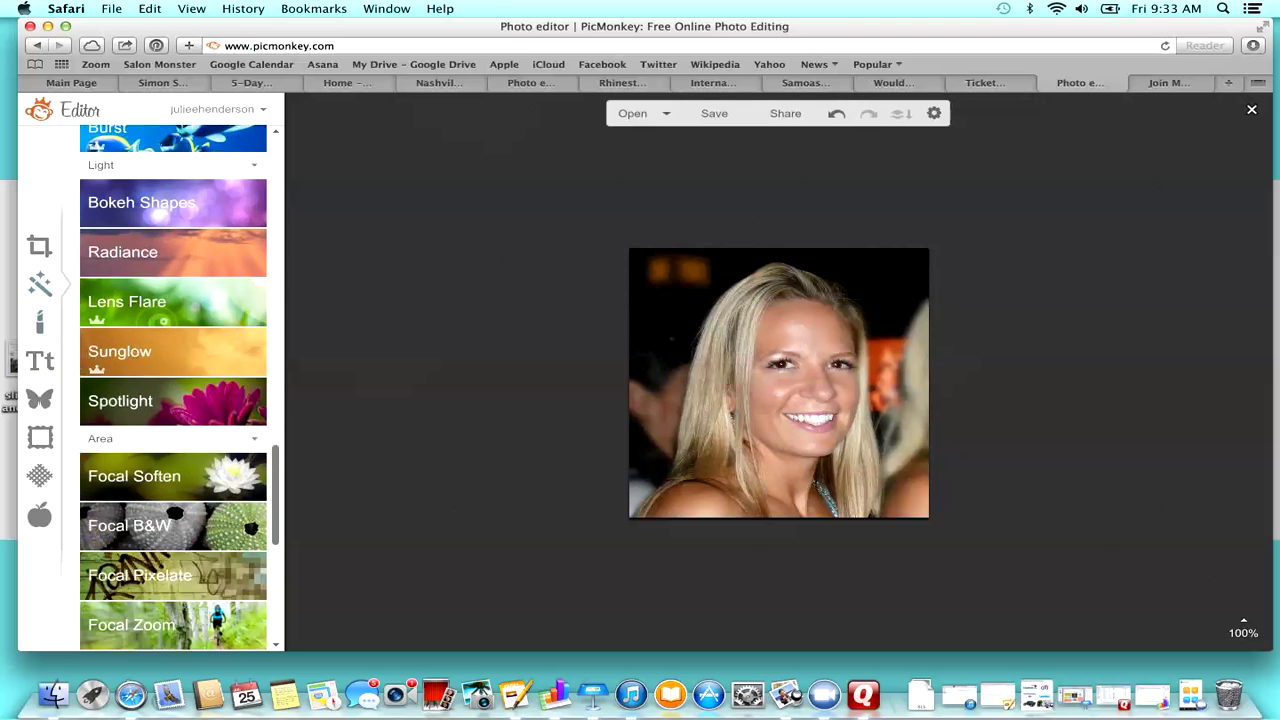
{"action": "left_click", "coordinate": [173, 490]}
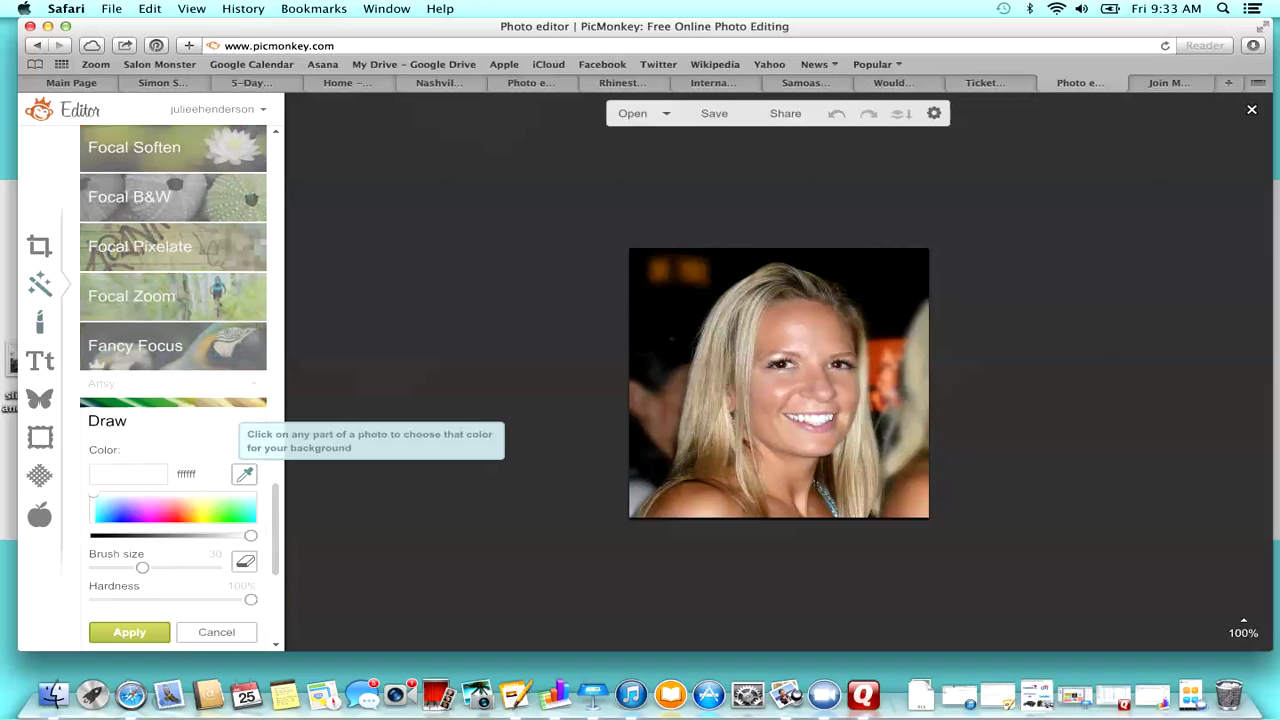
{"action": "left_click", "coordinate": [244, 474]}
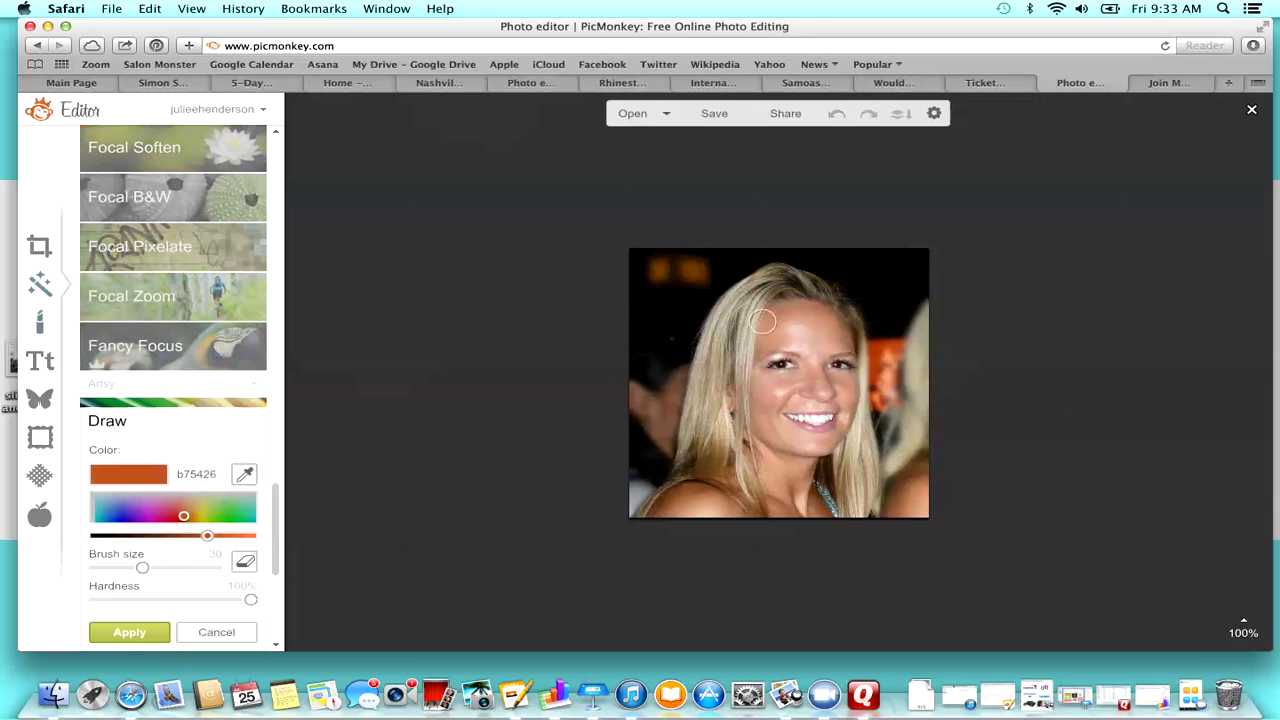
{"action": "mouse_move", "coordinate": [839, 262]}
{"action": "left_mouse_down"}
{"action": "mouse_move", "coordinate": [906, 290]}
{"action": "mouse_move", "coordinate": [914, 261]}
{"action": "left_mouse_up"}
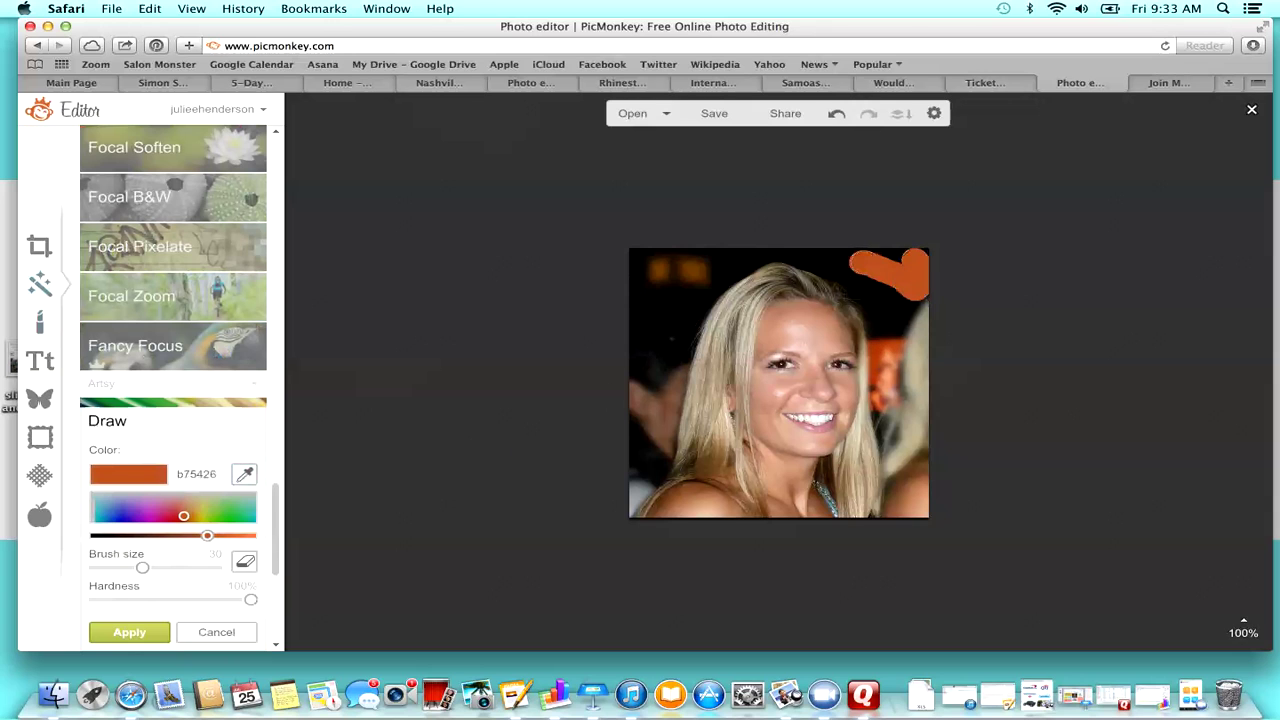
{"action": "left_click", "coordinate": [217, 632]}
Set up the Draw effect with black (000000), brush size 59 and 24% hardness
{"action": "left_click", "coordinate": [175, 422]}
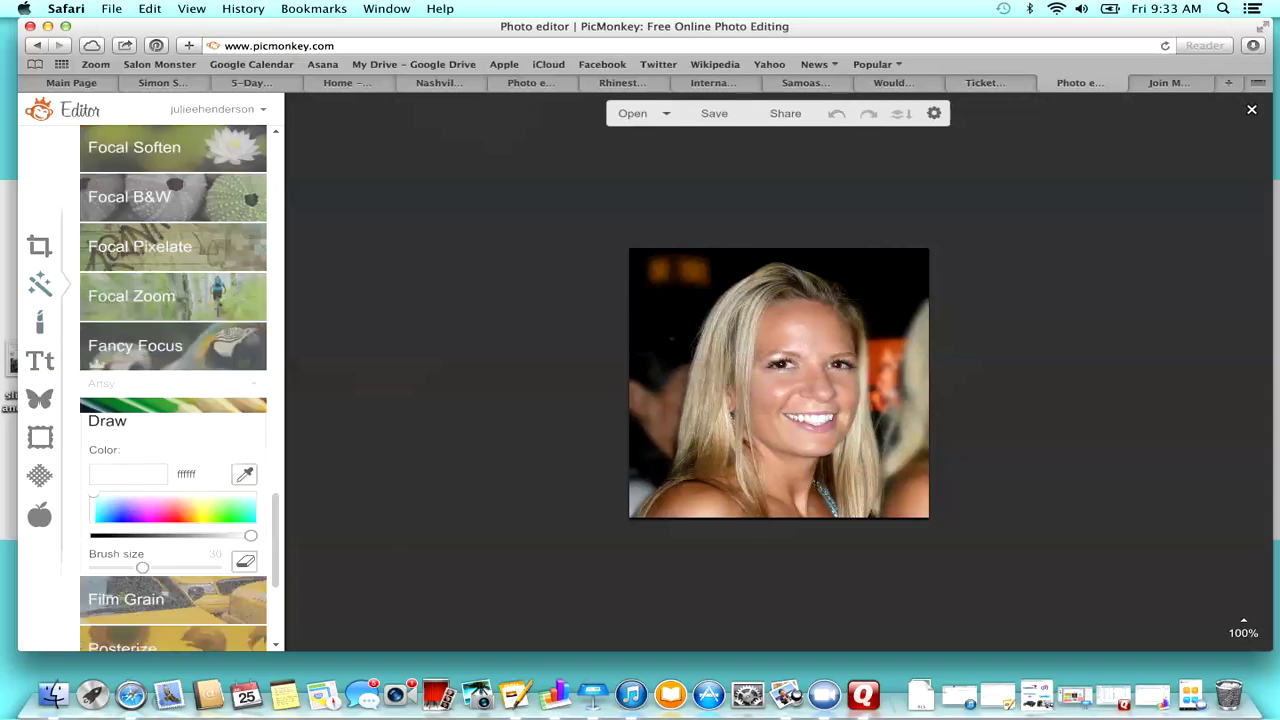
{"action": "left_click", "coordinate": [245, 474]}
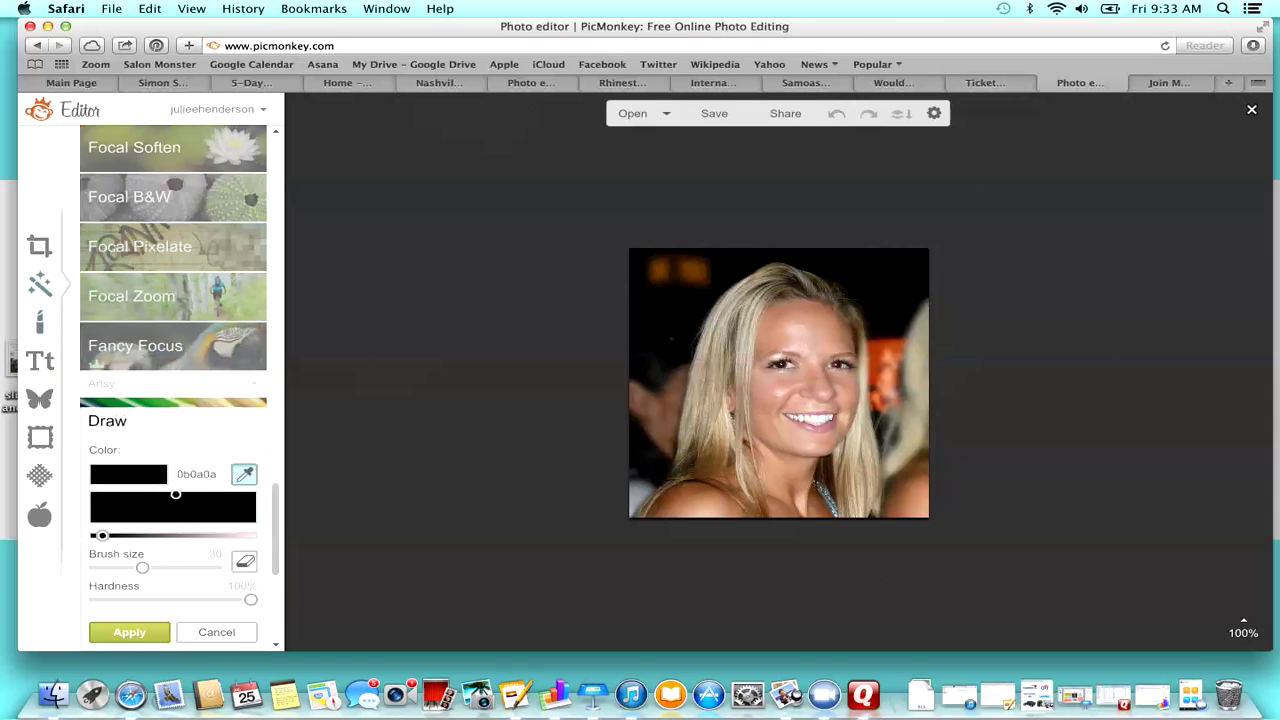
{"action": "left_click_drag", "start_coordinate": [102, 536], "coordinate": [93, 536]}
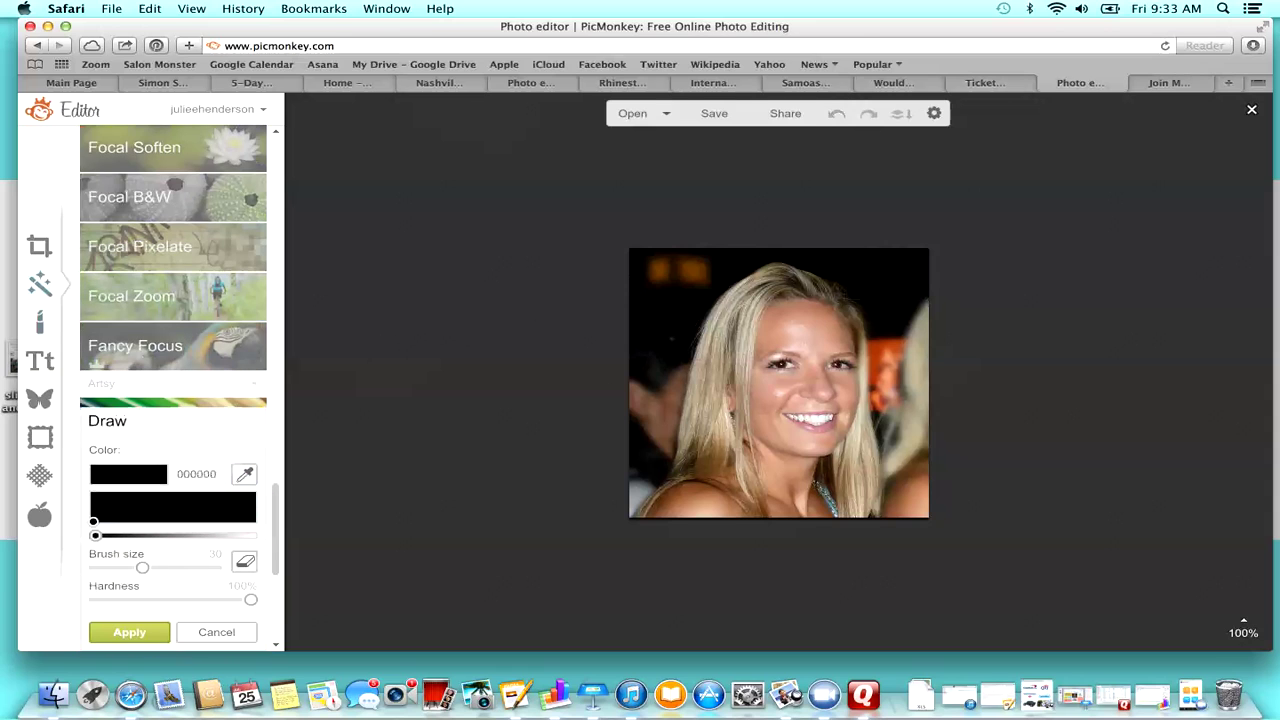
{"action": "left_click_drag", "start_coordinate": [144, 567], "coordinate": [162, 567]}
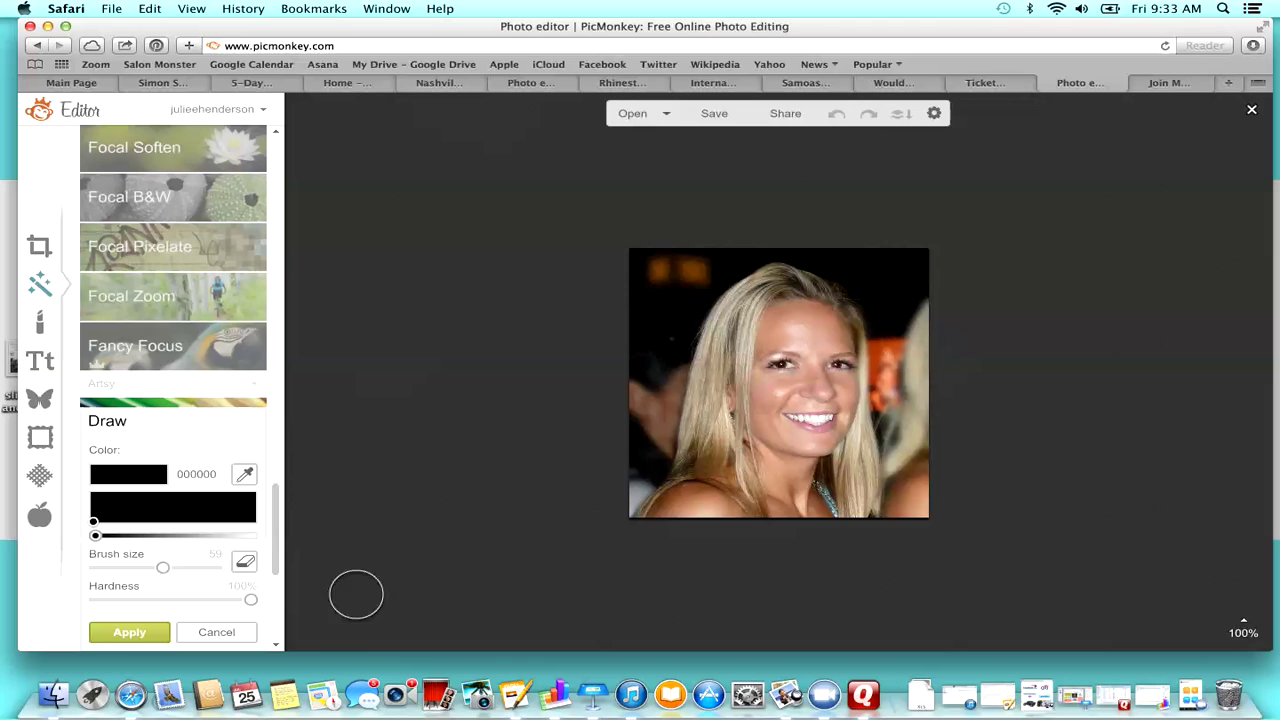
{"action": "left_click_drag", "start_coordinate": [250, 599], "coordinate": [132, 599]}
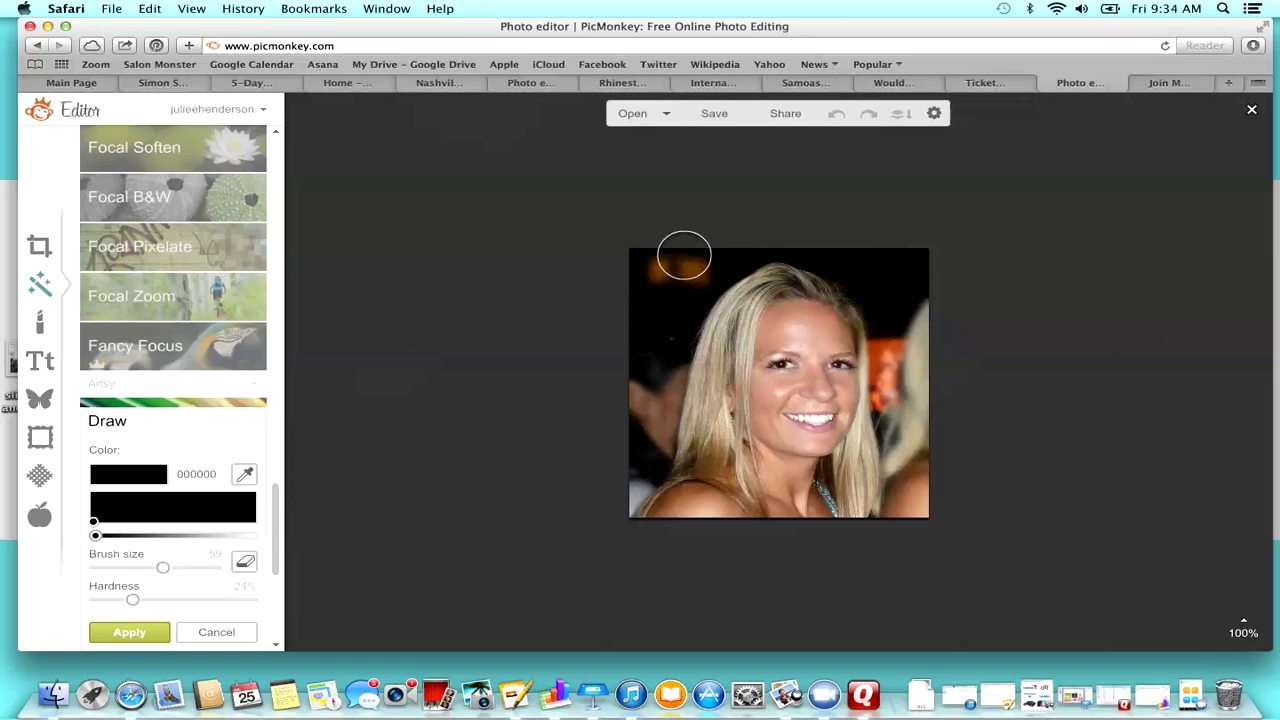
Paint the background black on both sides of the woman, refining the edges with brush size 33 and 11% hardness
{"action": "mouse_move", "coordinate": [680, 251]}
{"action": "left_mouse_down"}
{"action": "mouse_move", "coordinate": [646, 266]}
{"action": "mouse_move", "coordinate": [690, 262]}
{"action": "mouse_move", "coordinate": [674, 275]}
{"action": "mouse_move", "coordinate": [680, 298]}
{"action": "mouse_move", "coordinate": [623, 474]}
{"action": "left_mouse_up"}
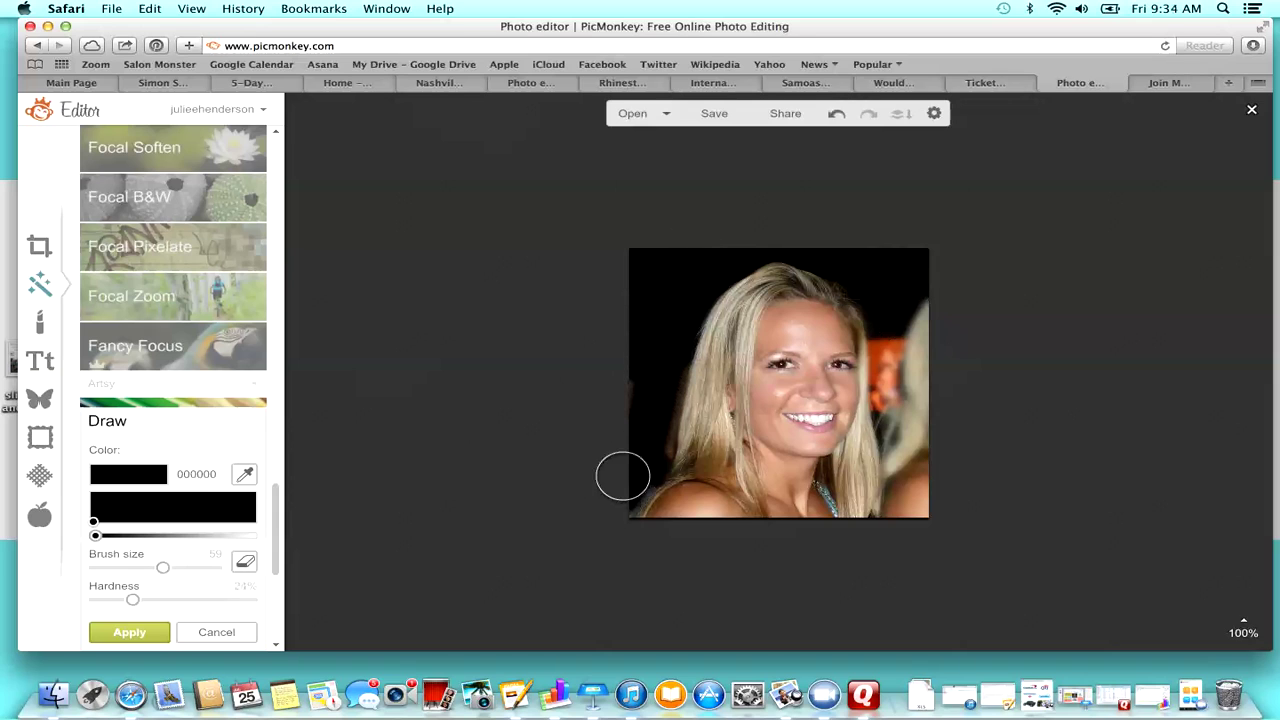
{"action": "left_click_drag", "start_coordinate": [883, 237], "coordinate": [913, 518]}
{"action": "mouse_move", "coordinate": [928, 389]}
{"action": "left_mouse_down"}
{"action": "mouse_move", "coordinate": [917, 266]}
{"action": "mouse_move", "coordinate": [891, 394]}
{"action": "left_mouse_up"}
{"action": "left_click_drag", "start_coordinate": [133, 599], "coordinate": [141, 567]}
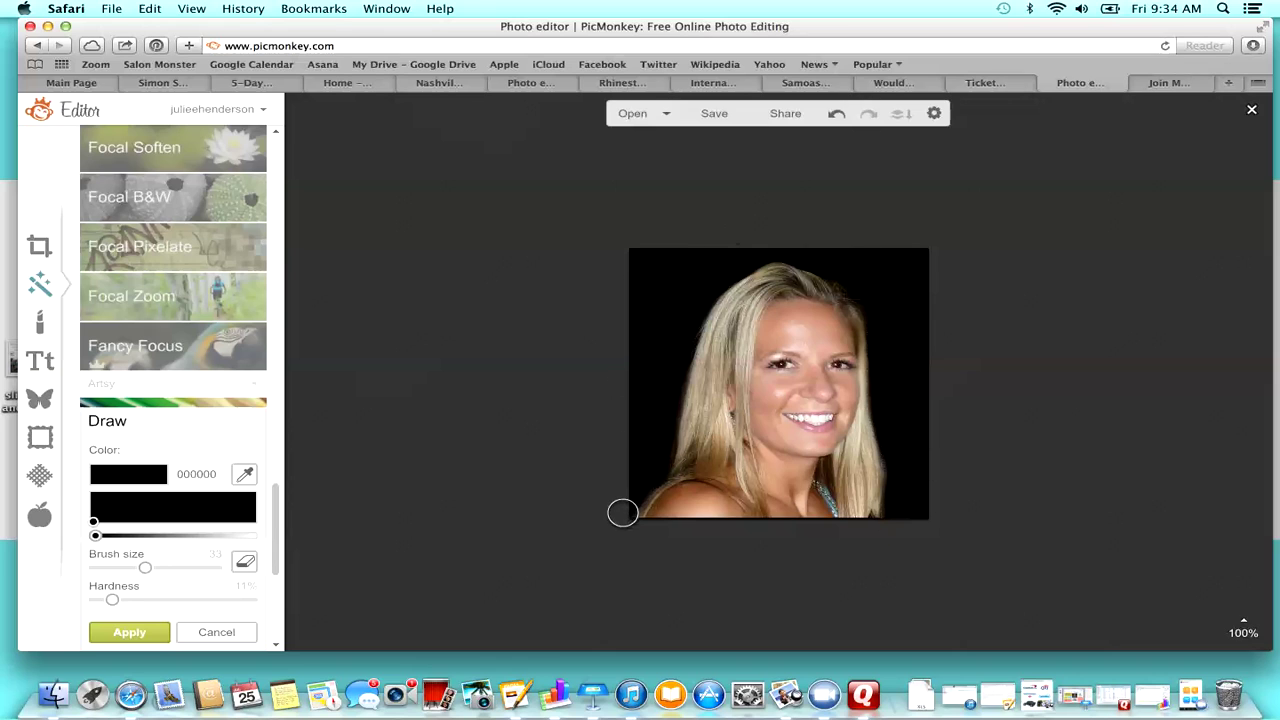
Dab a black spot on the woman's shoulder and remove it with the Draw eraser at size 33
{"action": "left_click", "coordinate": [691, 498]}
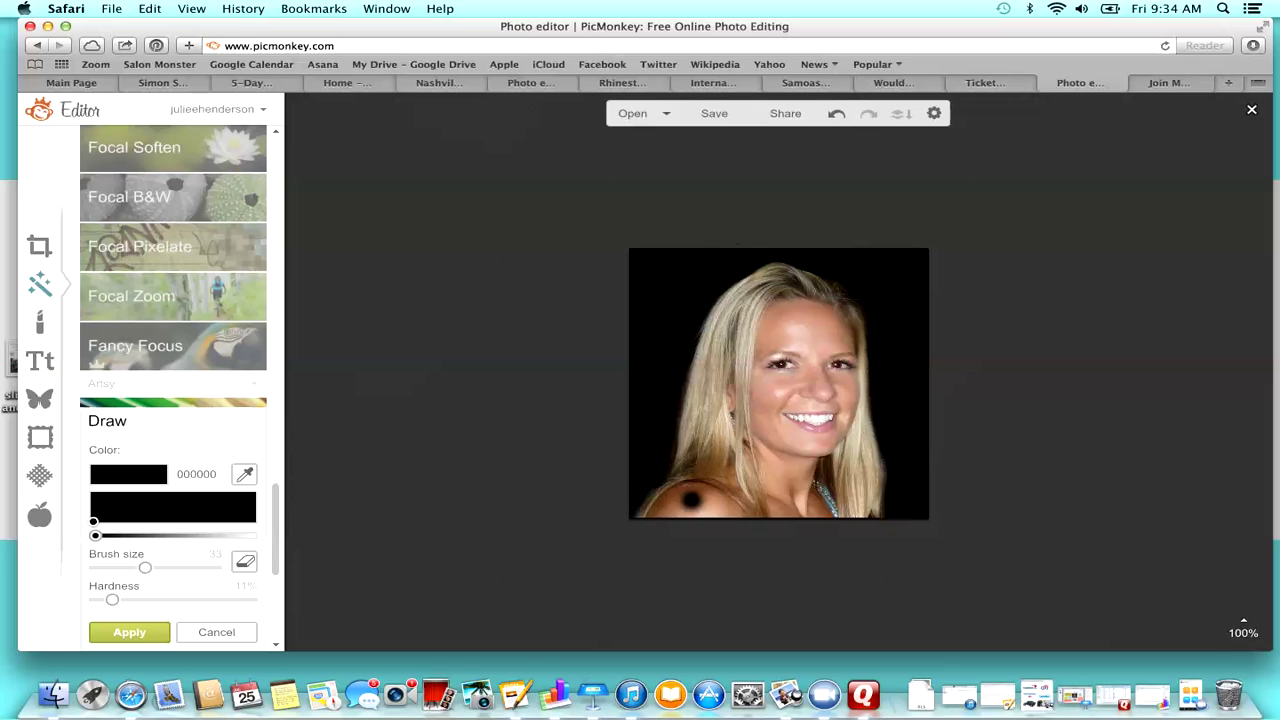
{"action": "left_click", "coordinate": [244, 562]}
{"action": "left_click_drag", "start_coordinate": [688, 500], "coordinate": [709, 506]}
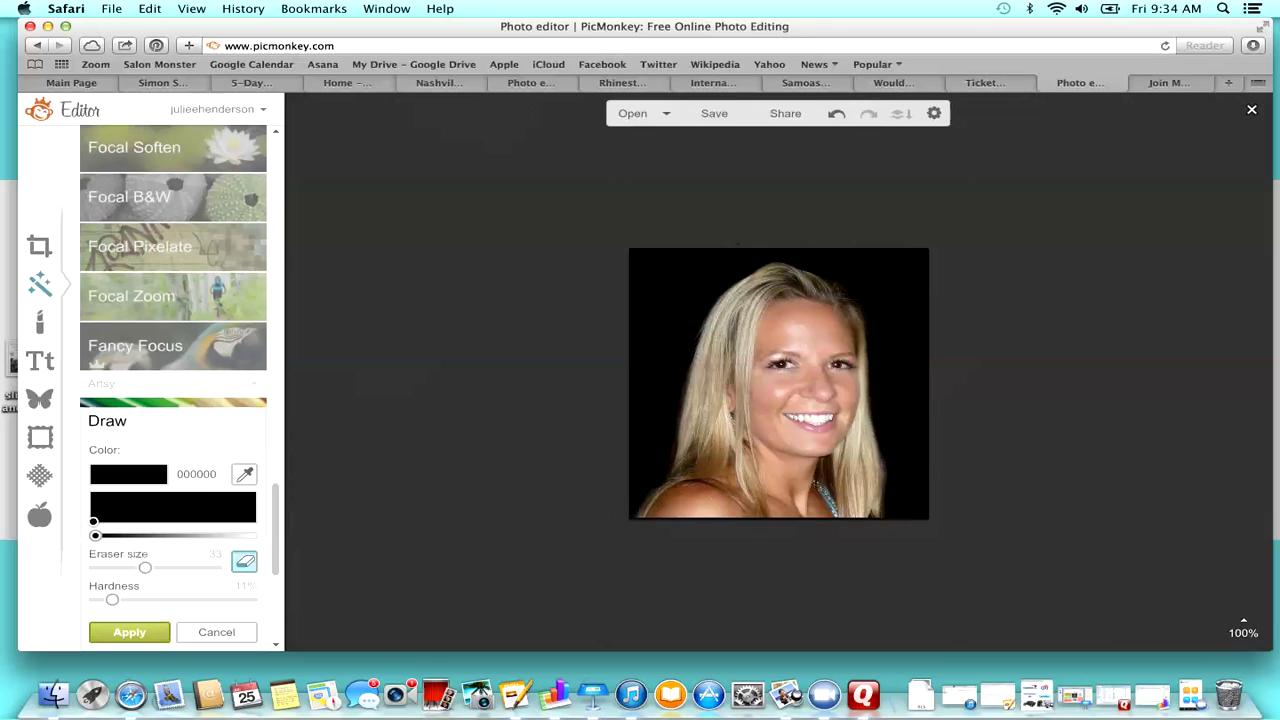
Apply the Draw effect and save the portrait to the Desktop as edit3.jpg, accepting the file name
{"action": "left_click", "coordinate": [129, 632]}
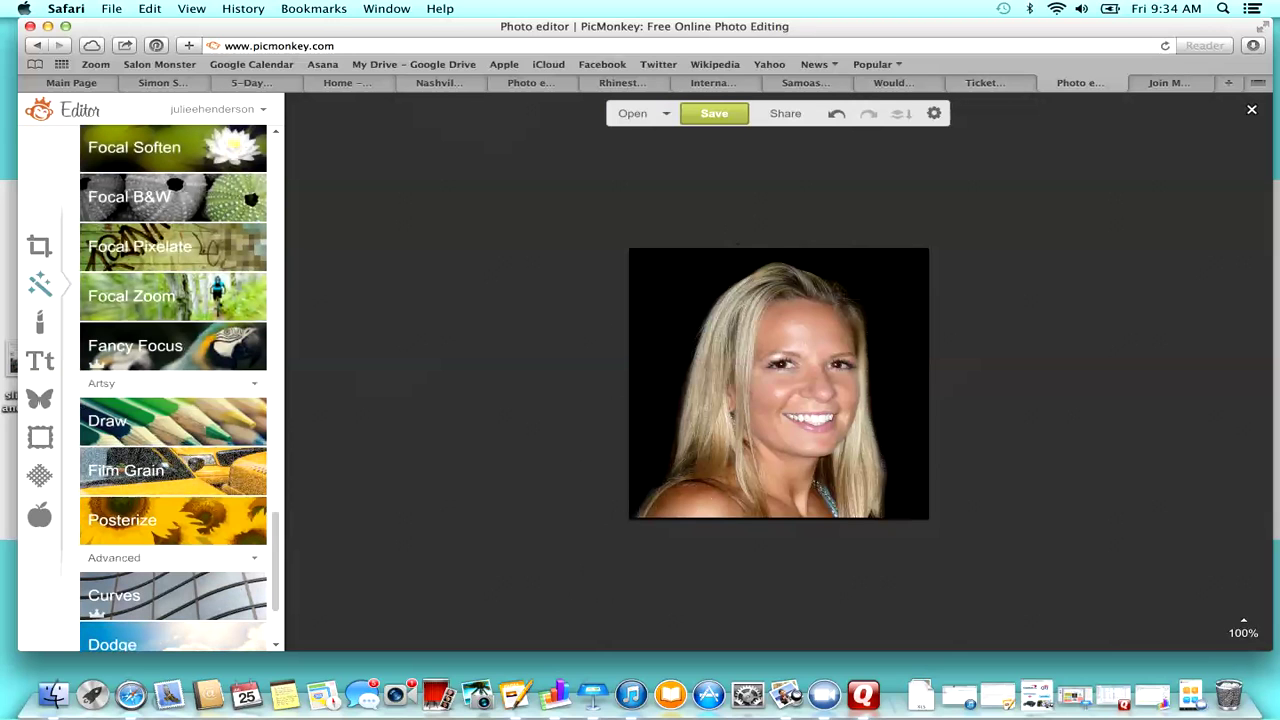
{"action": "left_click", "coordinate": [714, 113]}
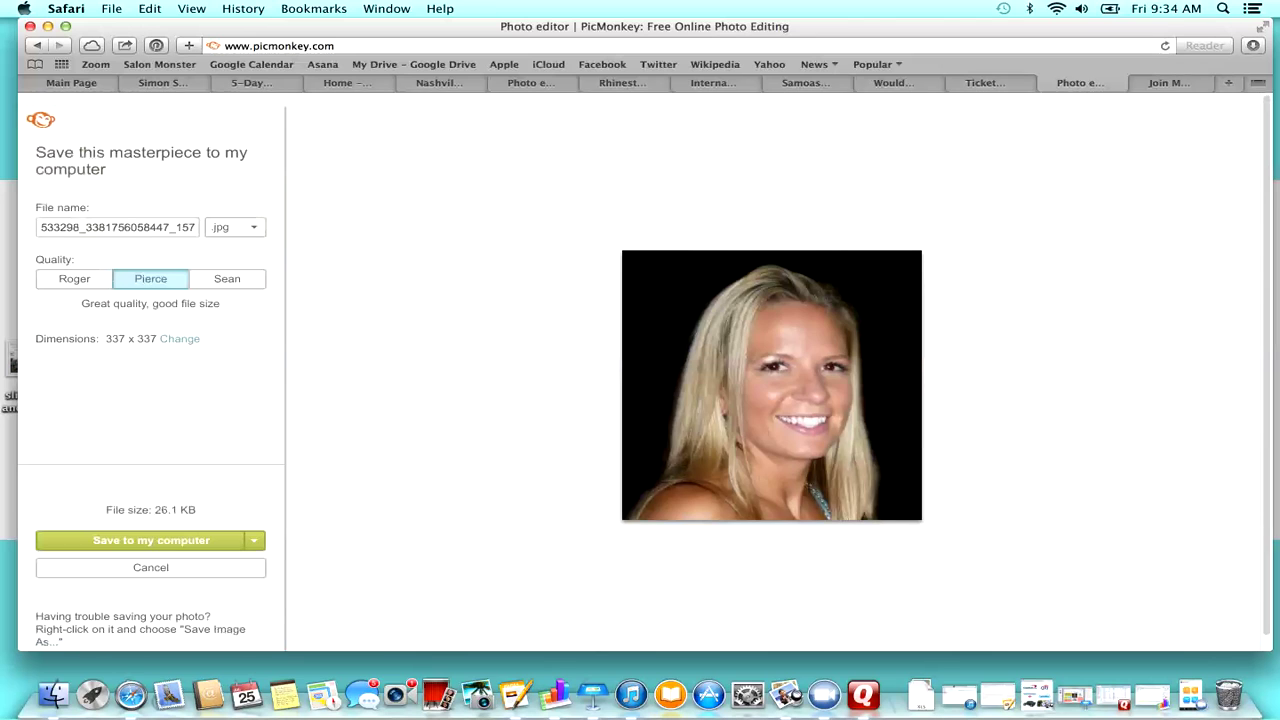
{"action": "left_click", "coordinate": [151, 541]}
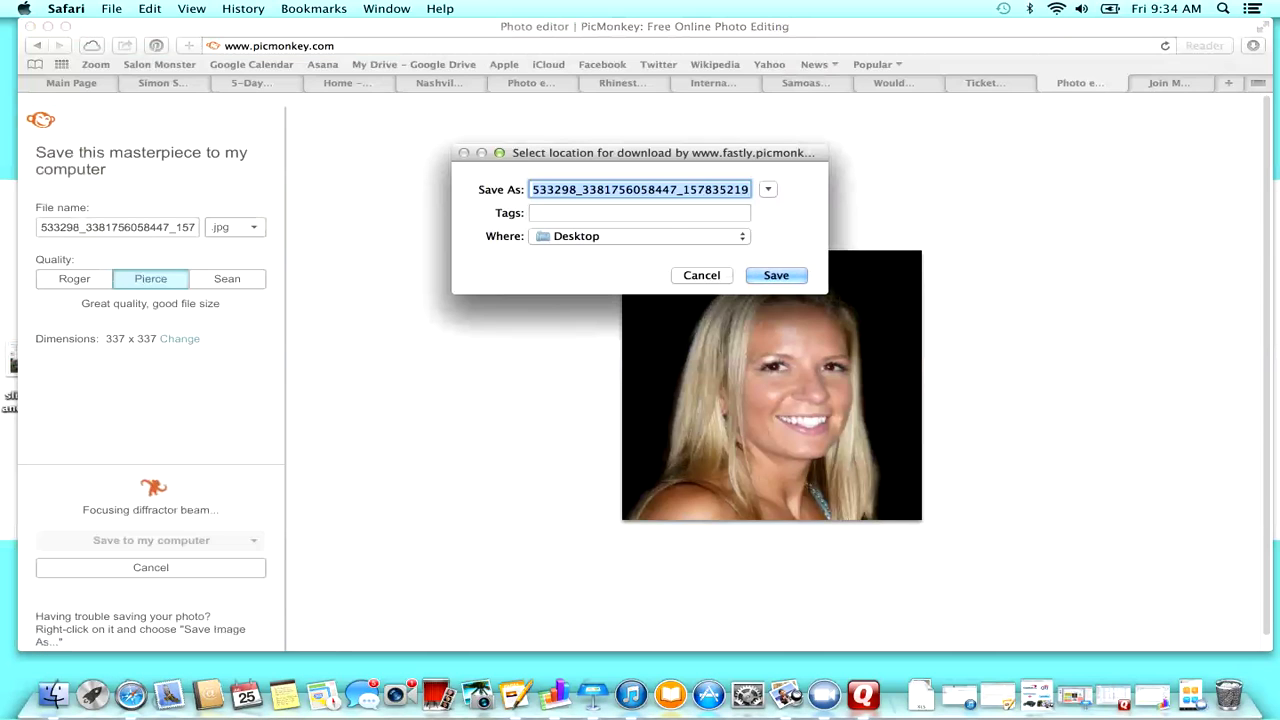
{"action": "left_click", "coordinate": [626, 189]}
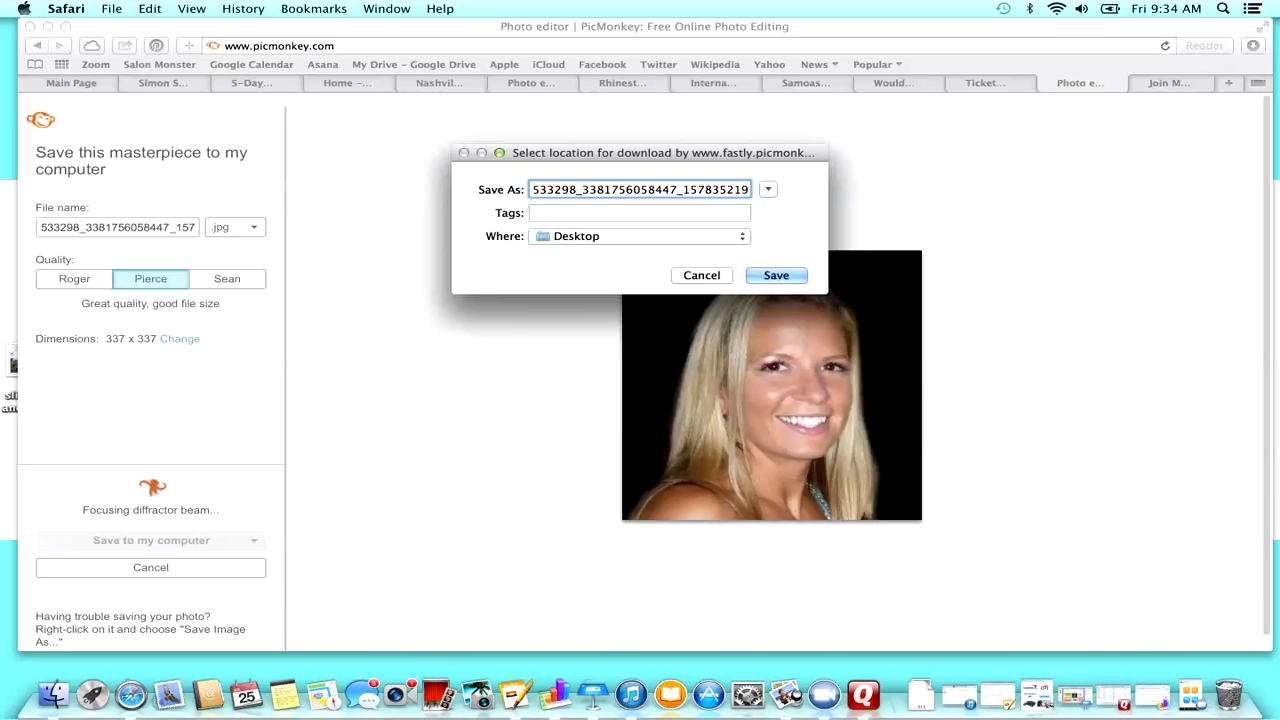
{"action": "key", "text": "super+a"}
{"action": "type", "text": "edit"}
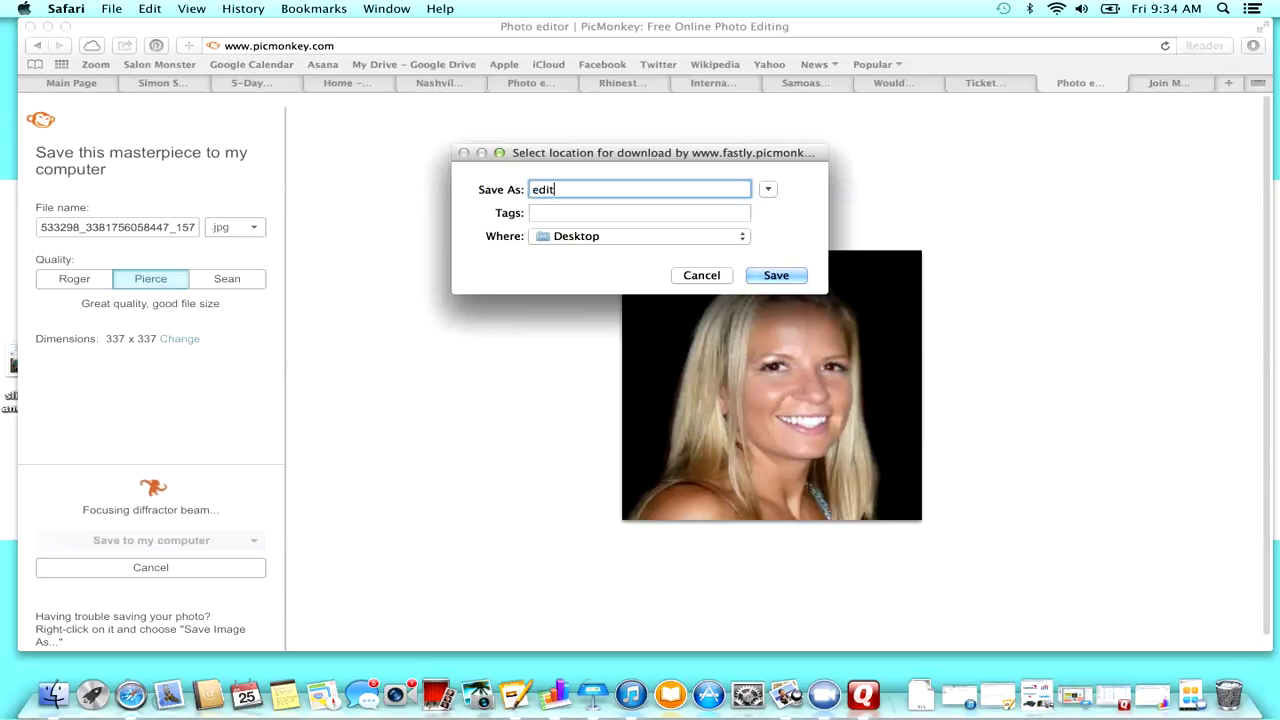
{"action": "type", "text": "3"}
{"action": "key", "text": "Return"}
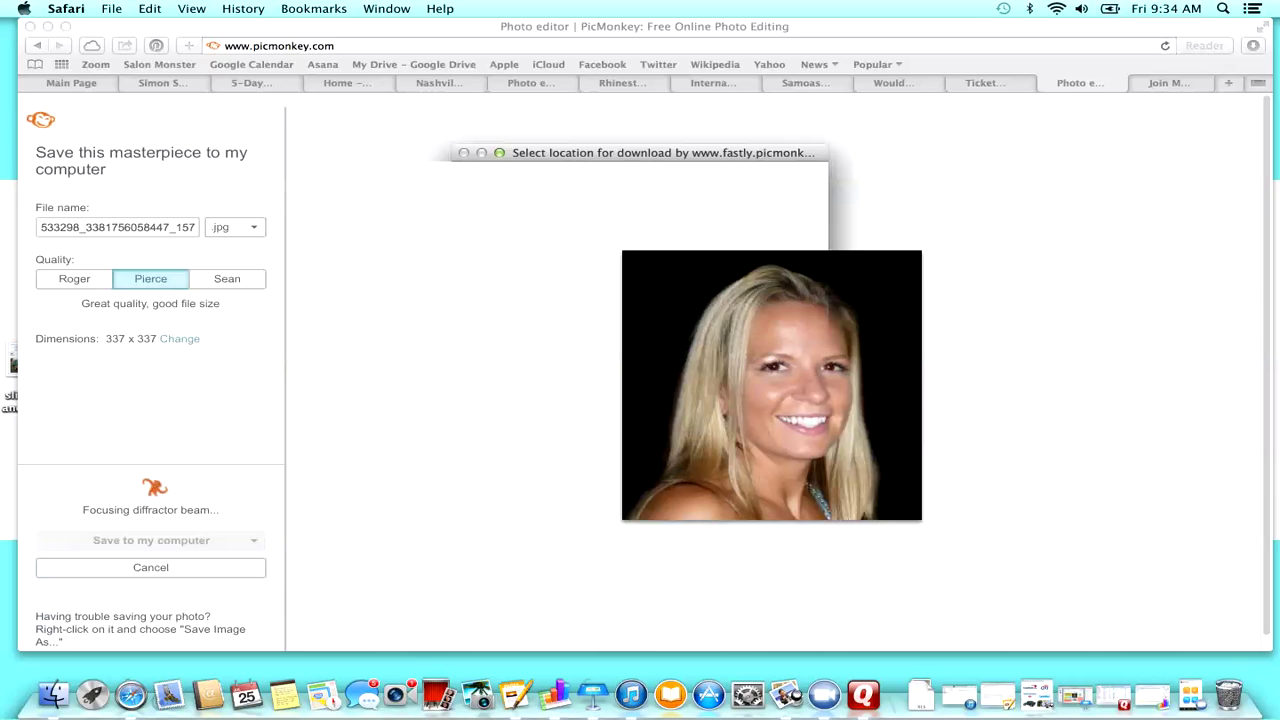
{"action": "left_click", "coordinate": [599, 381]}
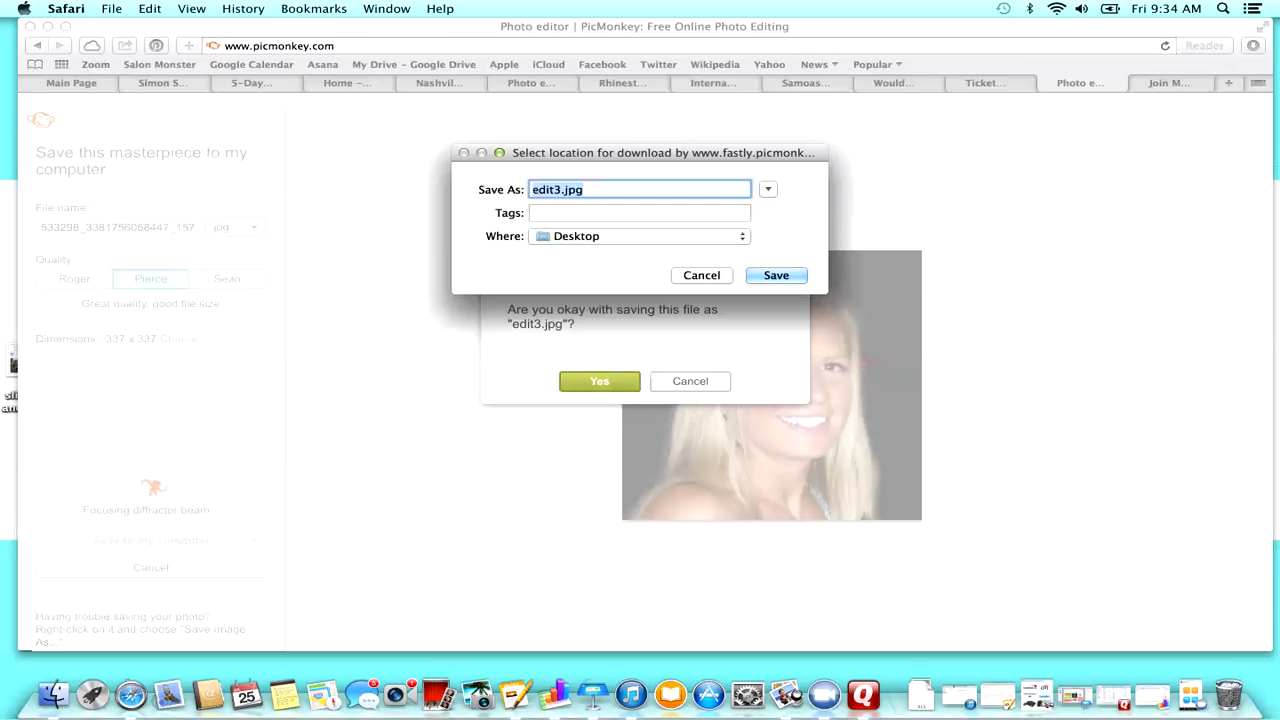
{"action": "key", "text": "Return"}
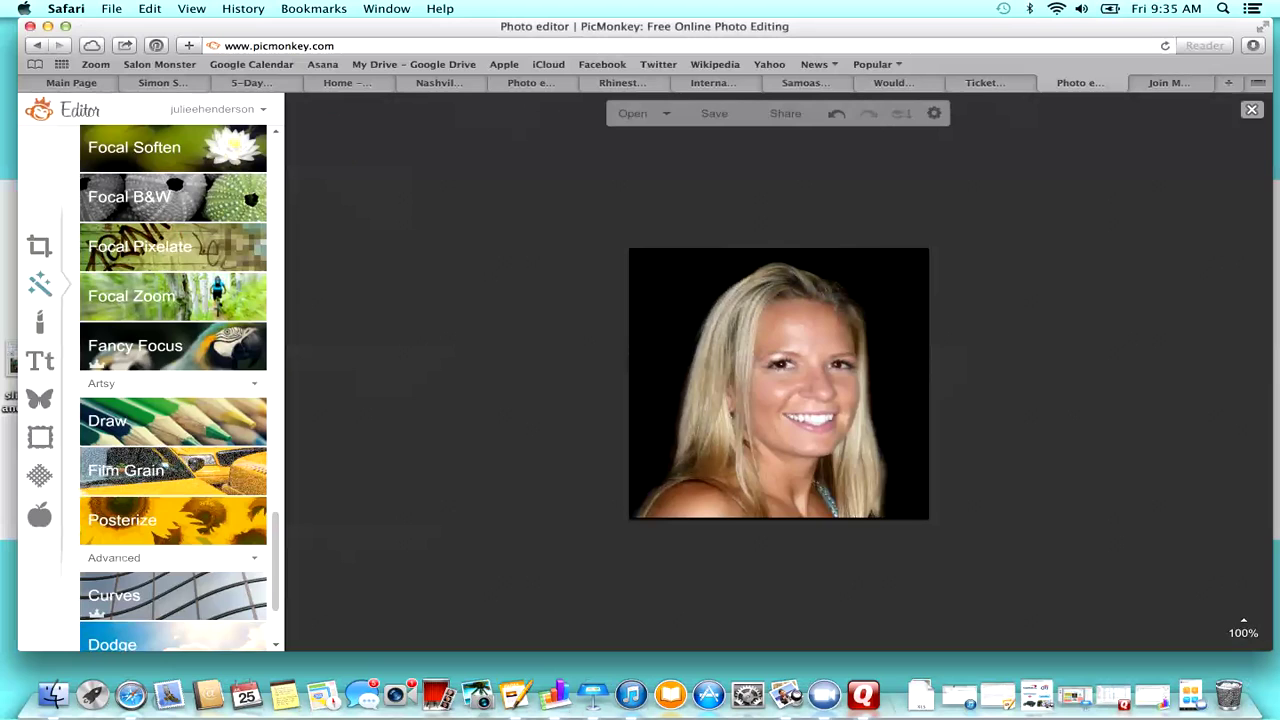
Close the edited photo and create a new custom design canvas of 2000 × 1500 pixels
{"action": "left_click", "coordinate": [1251, 110]}
{"action": "mouse_move", "coordinate": [677, 137]}
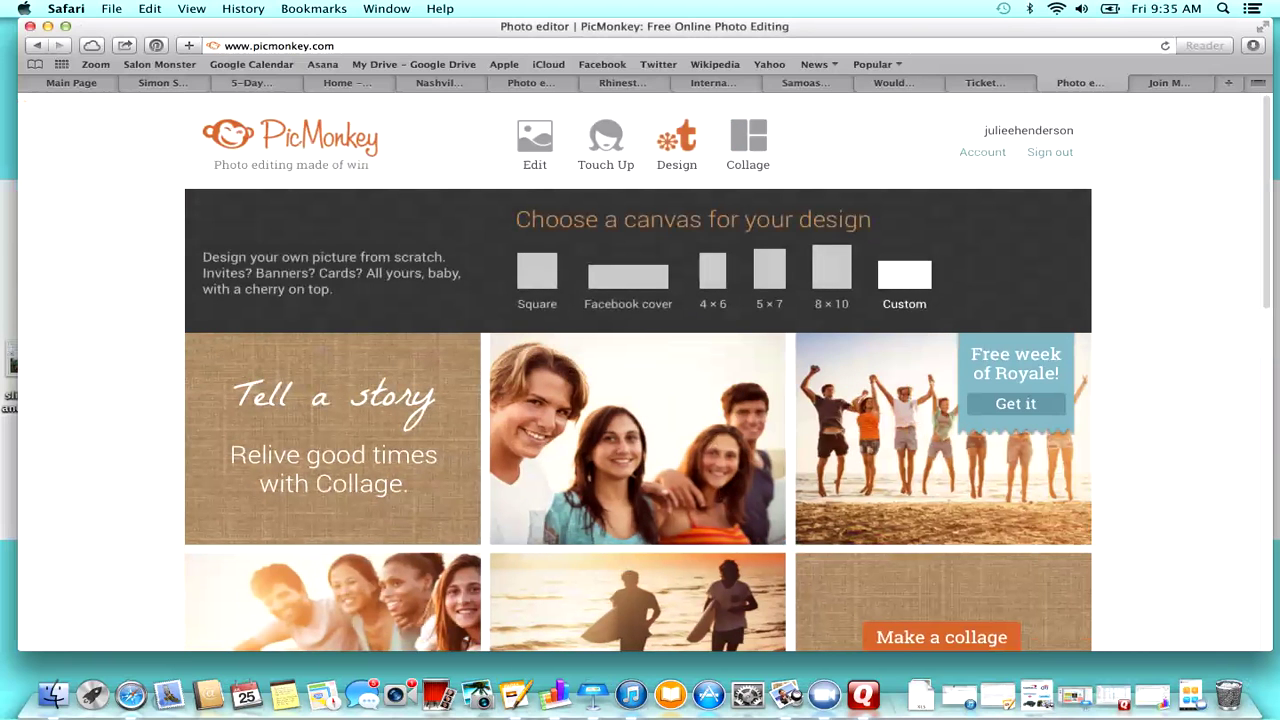
{"action": "left_click", "coordinate": [904, 276]}
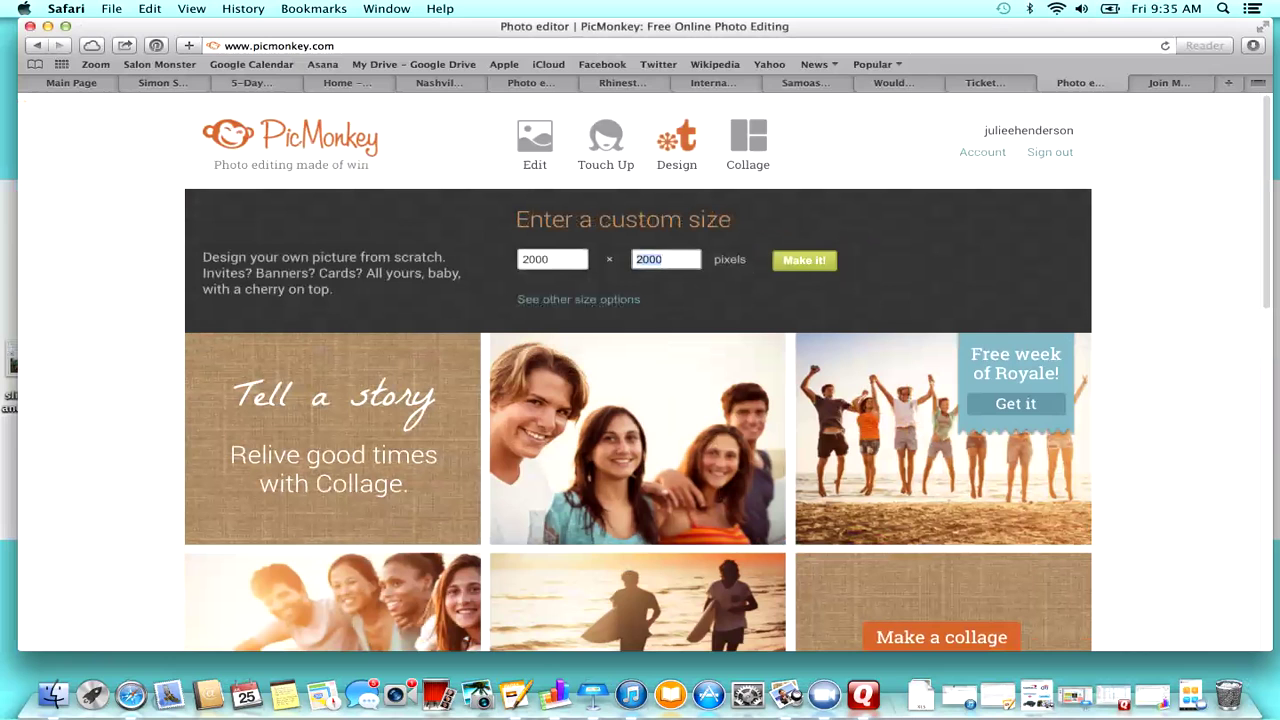
{"action": "type", "text": "1500"}
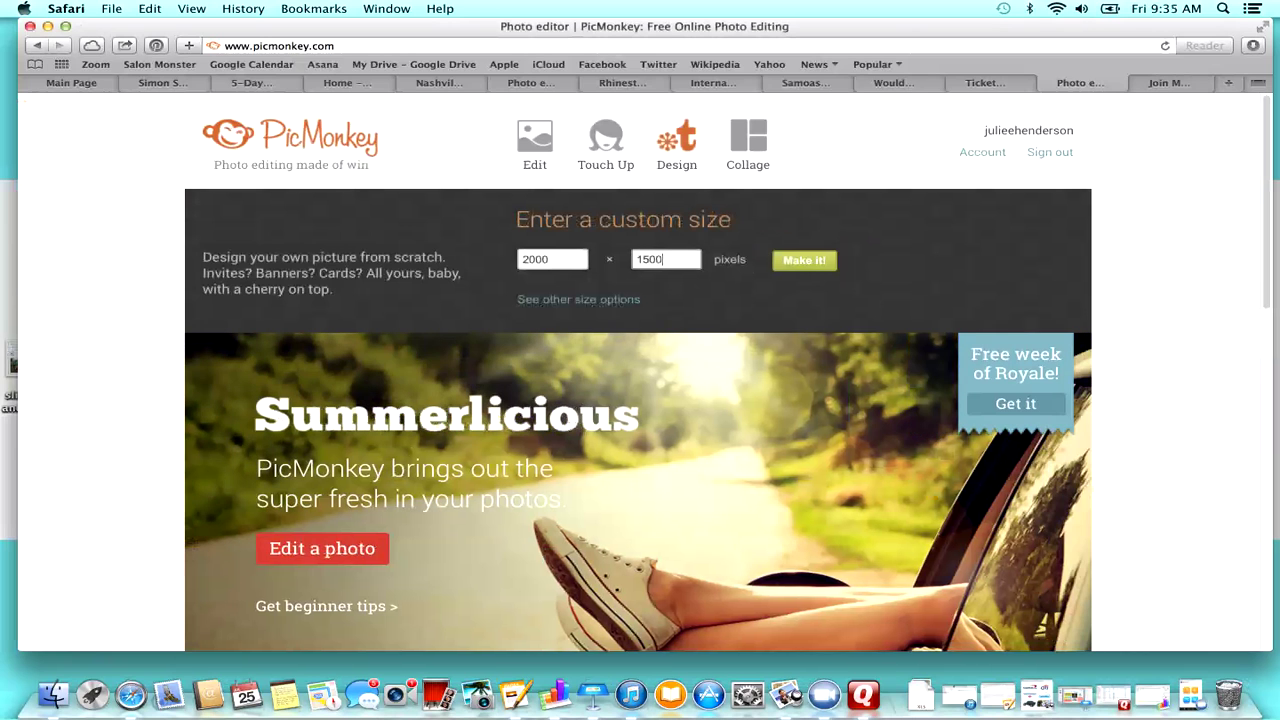
{"action": "key", "text": "Return"}
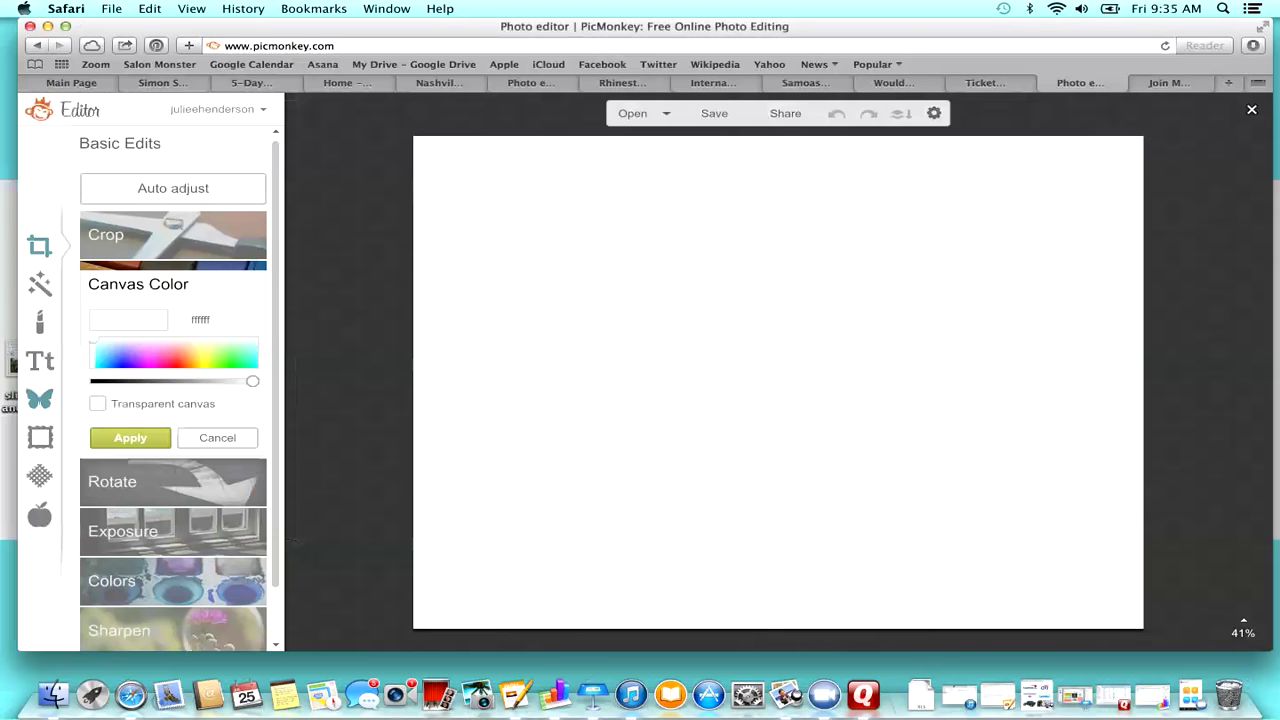
Add edit3.jpg from the Desktop as your own overlay and move it to the right part of the canvas
{"action": "left_click", "coordinate": [40, 398]}
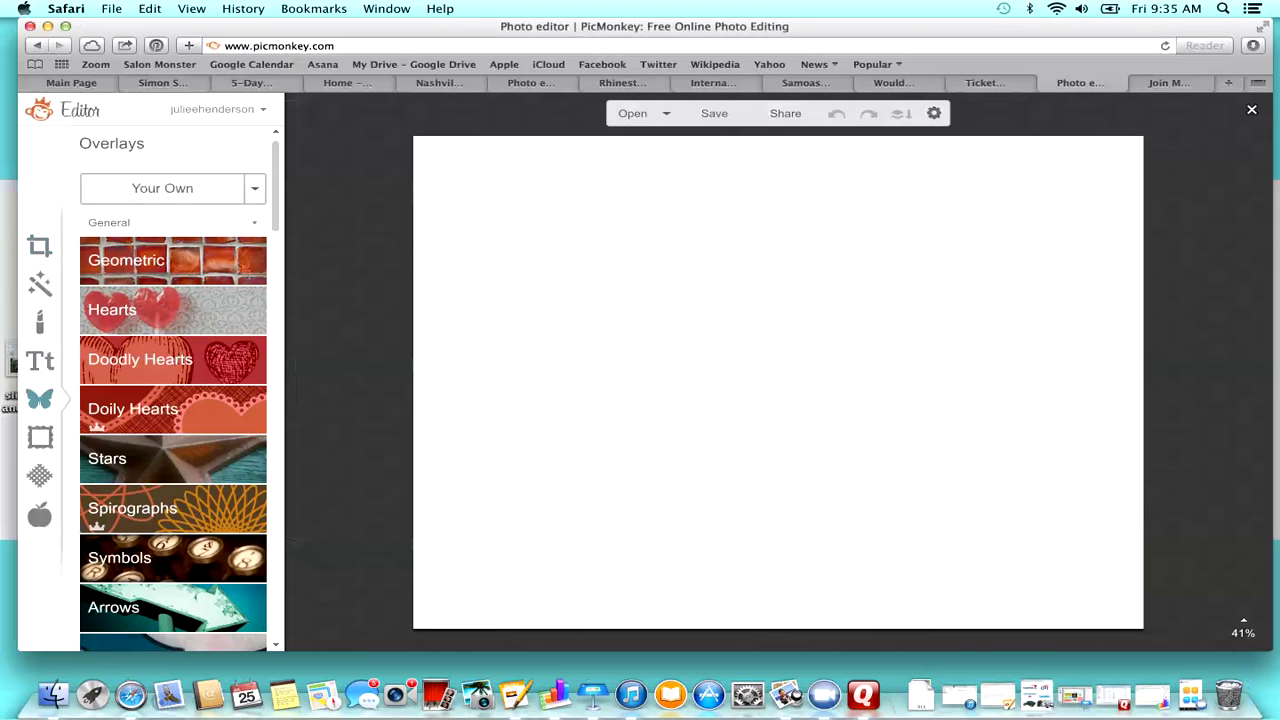
{"action": "left_click", "coordinate": [162, 188]}
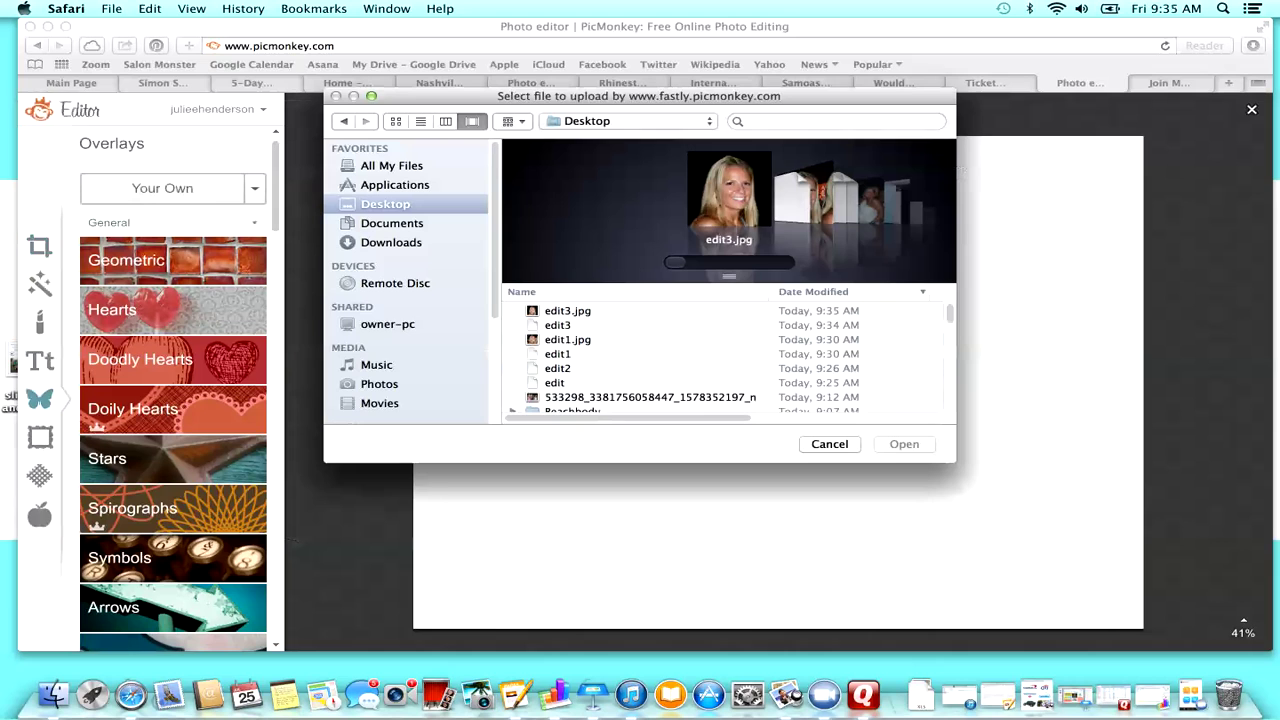
{"action": "left_click", "coordinate": [568, 311]}
{"action": "left_click", "coordinate": [904, 444]}
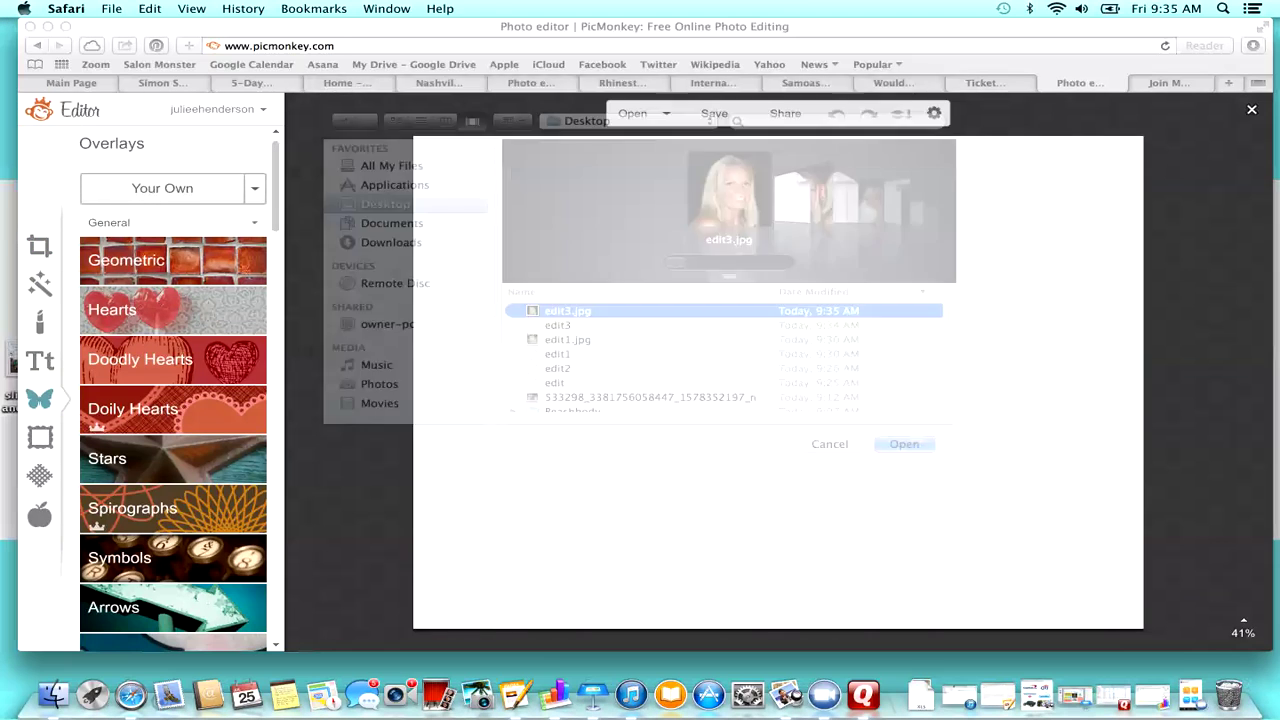
{"action": "left_click_drag", "start_coordinate": [786, 382], "coordinate": [992, 391]}
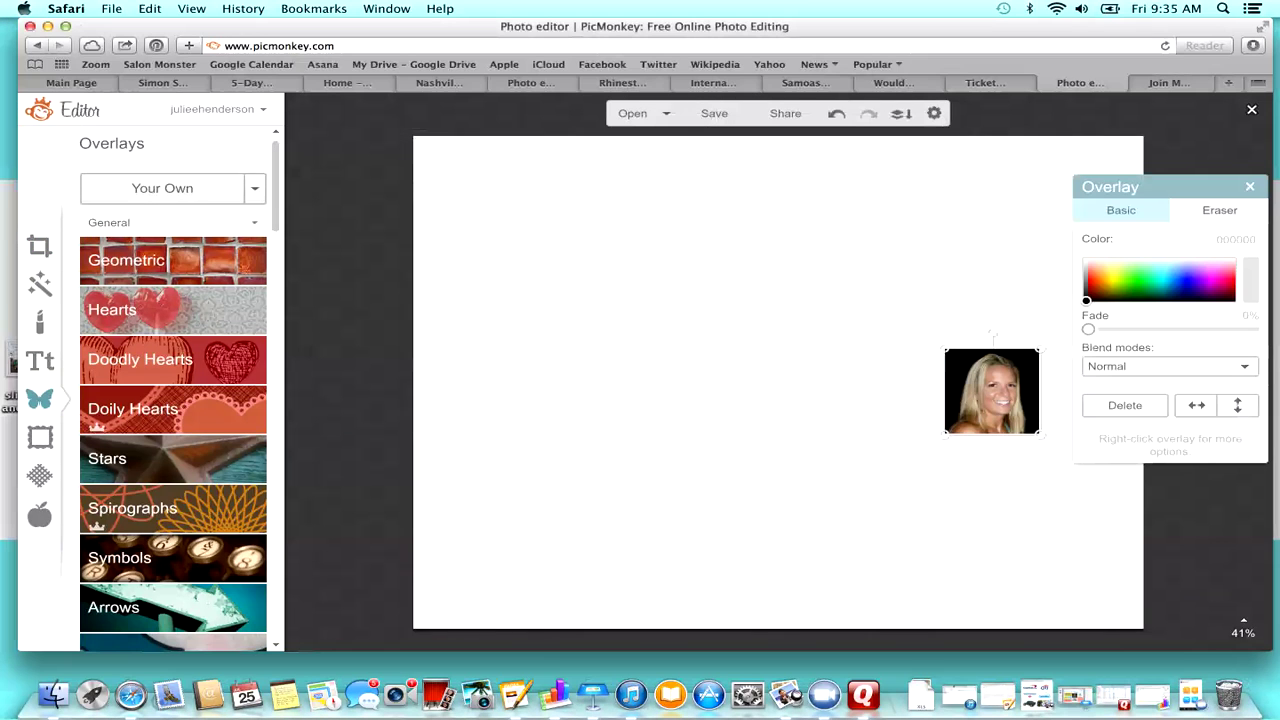
Add edit1.jpg as a second overlay, move it to the canvas's upper left and enlarge it to about half the canvas width
{"action": "left_click", "coordinate": [162, 188]}
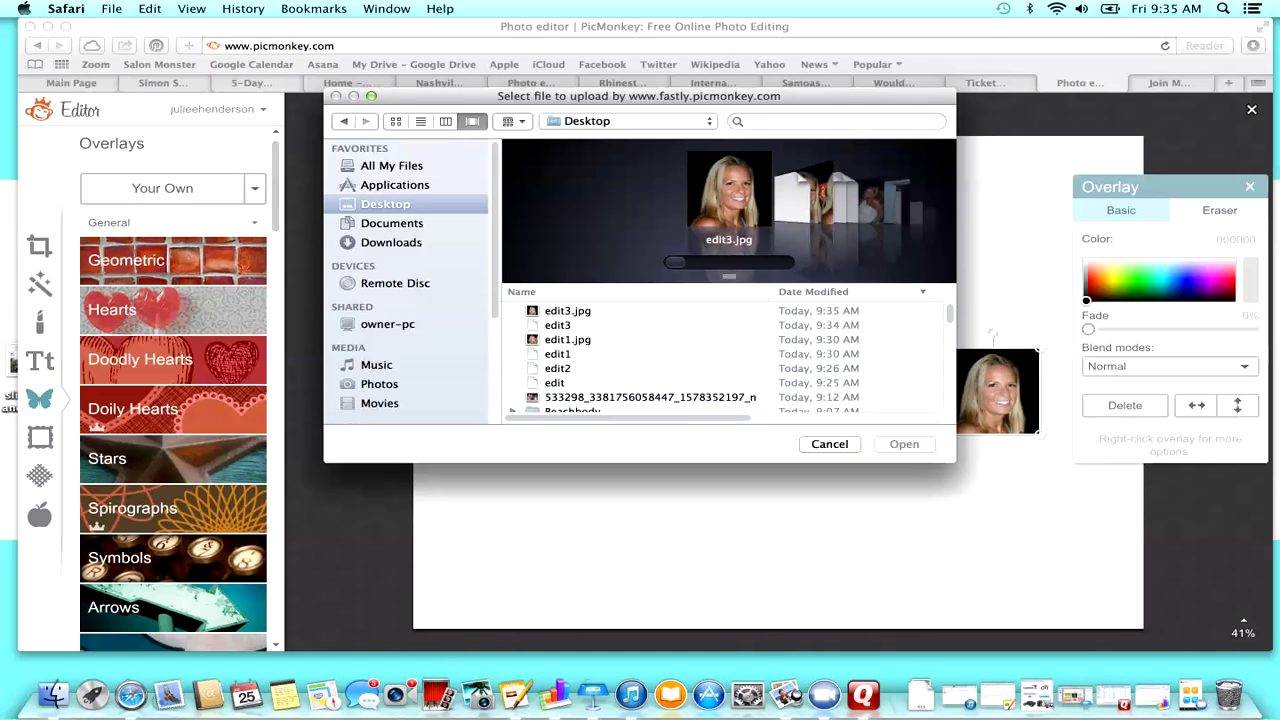
{"action": "left_click", "coordinate": [568, 340]}
{"action": "left_click", "coordinate": [904, 444]}
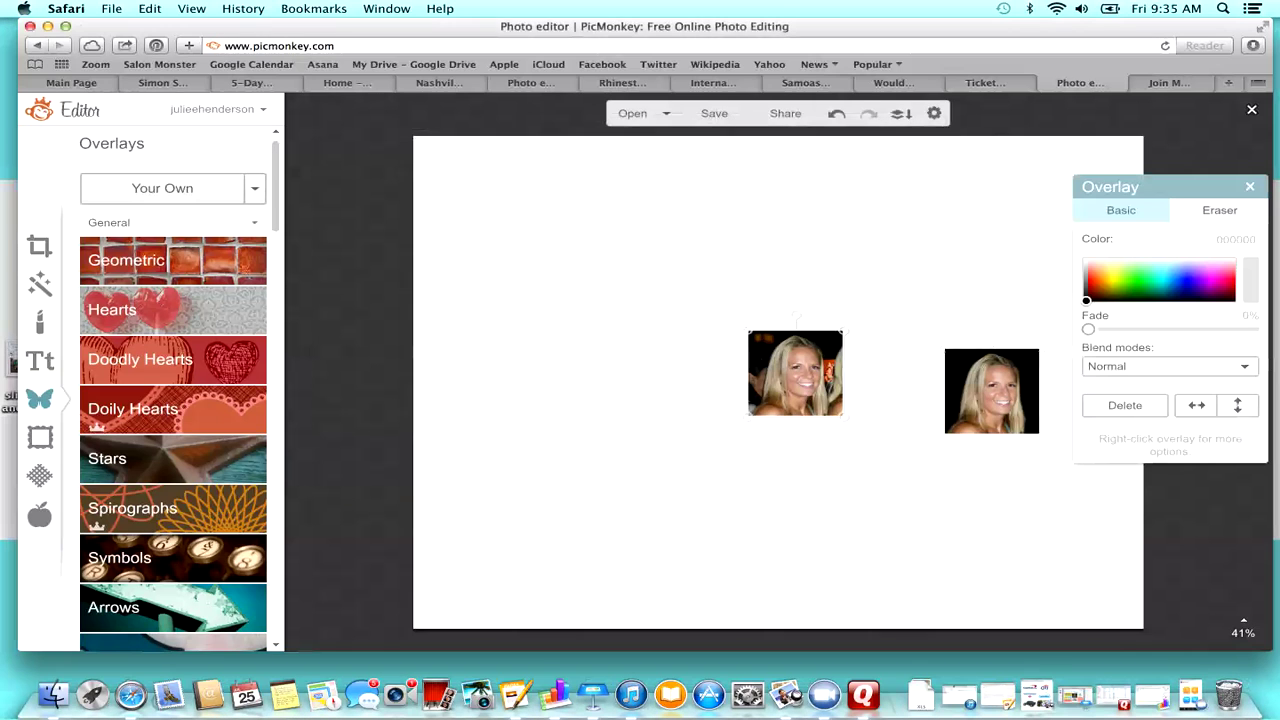
{"action": "left_click_drag", "start_coordinate": [795, 372], "coordinate": [492, 248]}
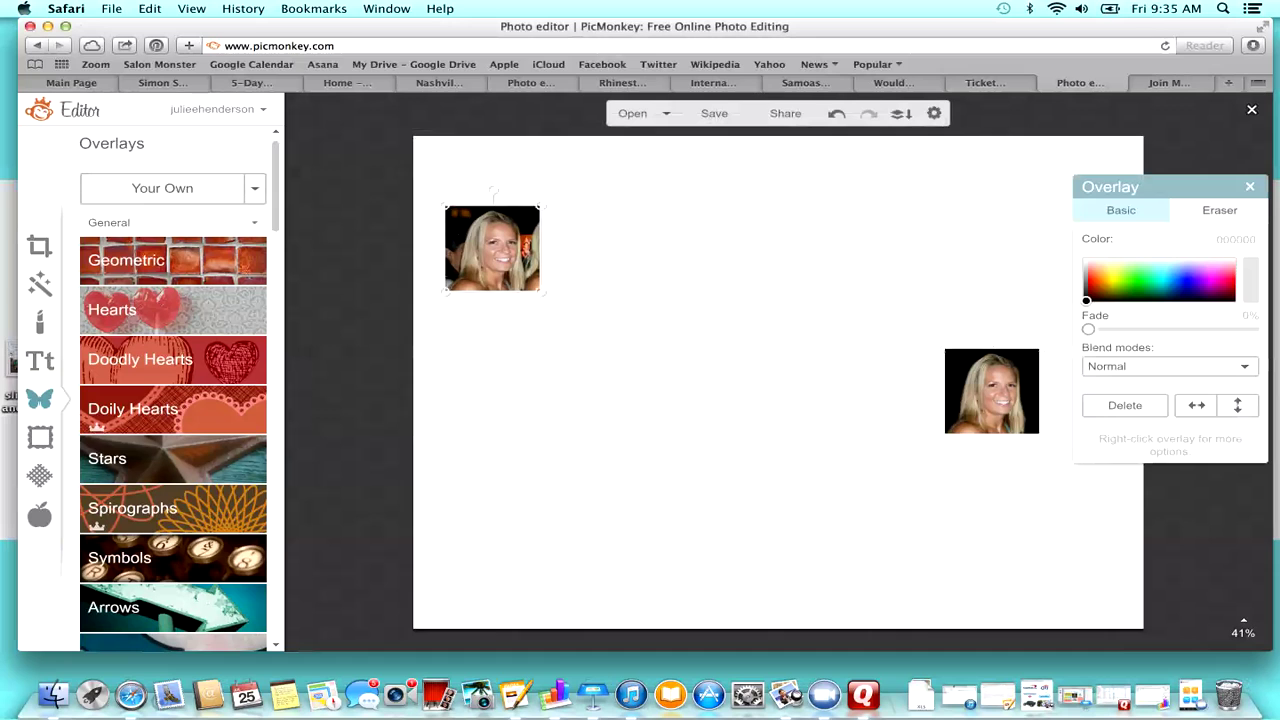
{"action": "left_click_drag", "start_coordinate": [540, 291], "coordinate": [807, 531]}
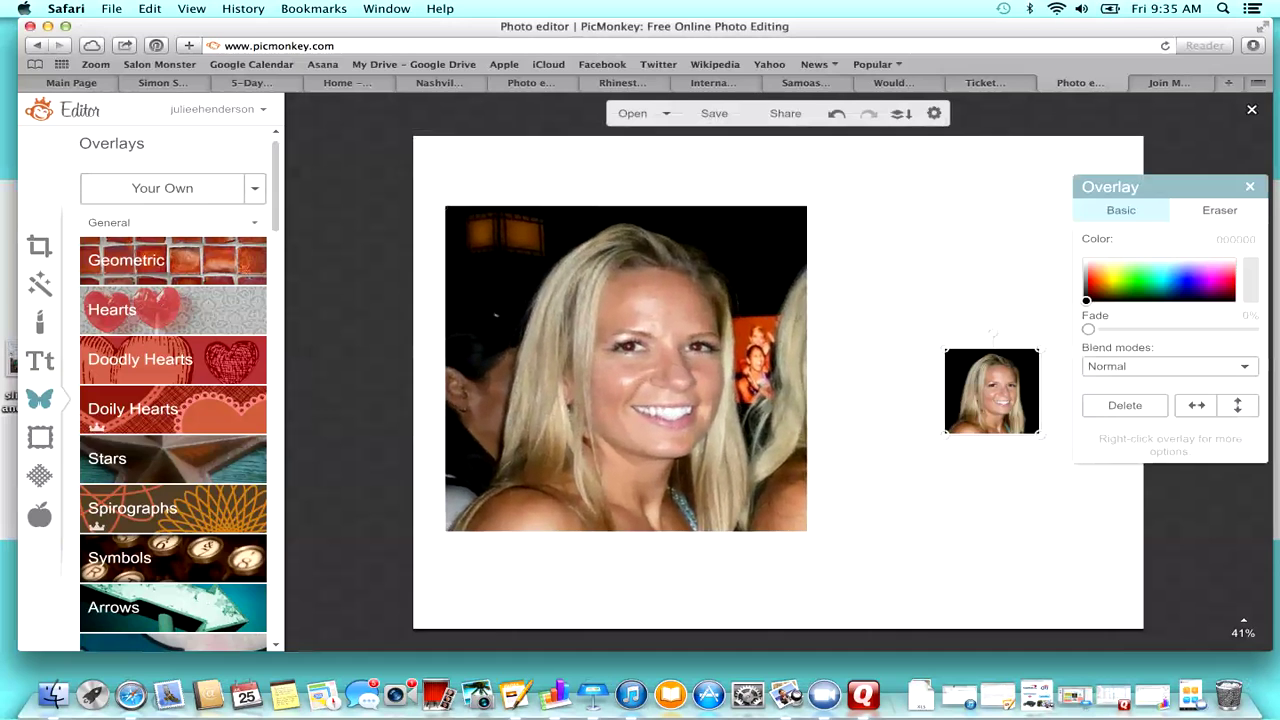
Enlarge the edit3.jpg overlay to the same size as the edit1.jpg overlay and place it on the canvas's right half
{"action": "left_click_drag", "start_coordinate": [992, 391], "coordinate": [493, 249]}
{"action": "left_click_drag", "start_coordinate": [541, 292], "coordinate": [807, 531]}
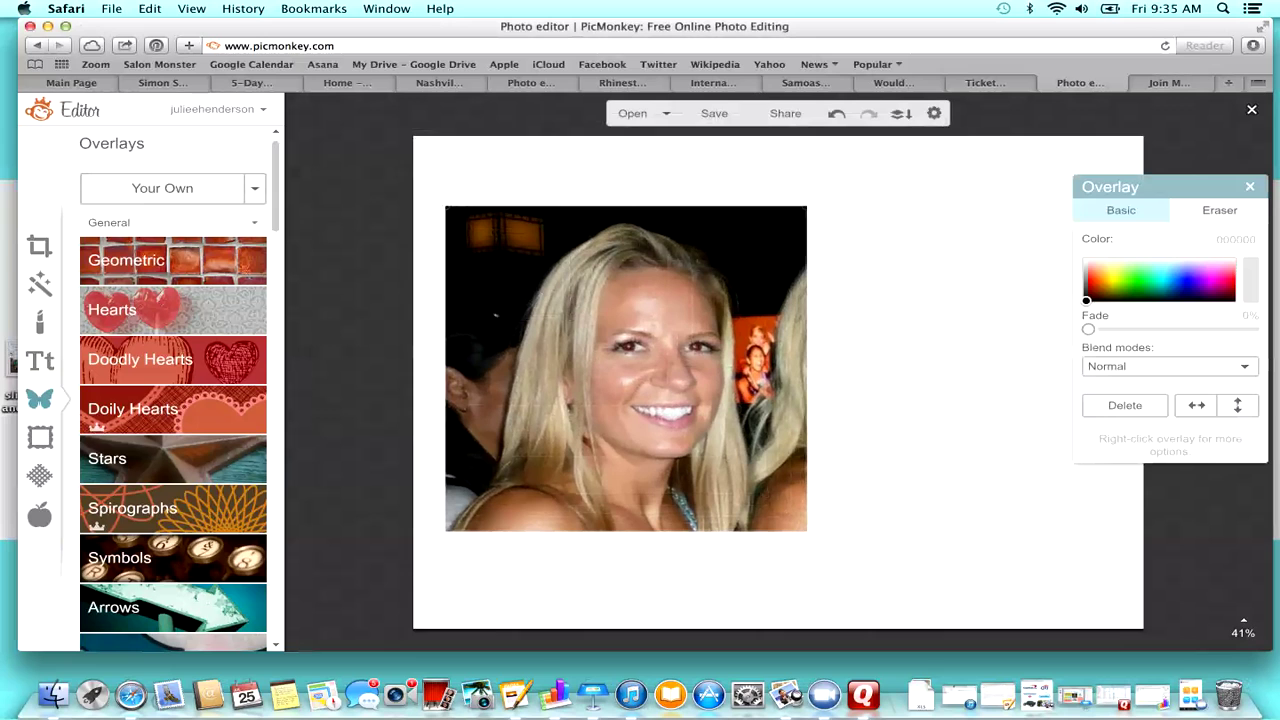
{"action": "left_click_drag", "start_coordinate": [626, 368], "coordinate": [966, 367]}
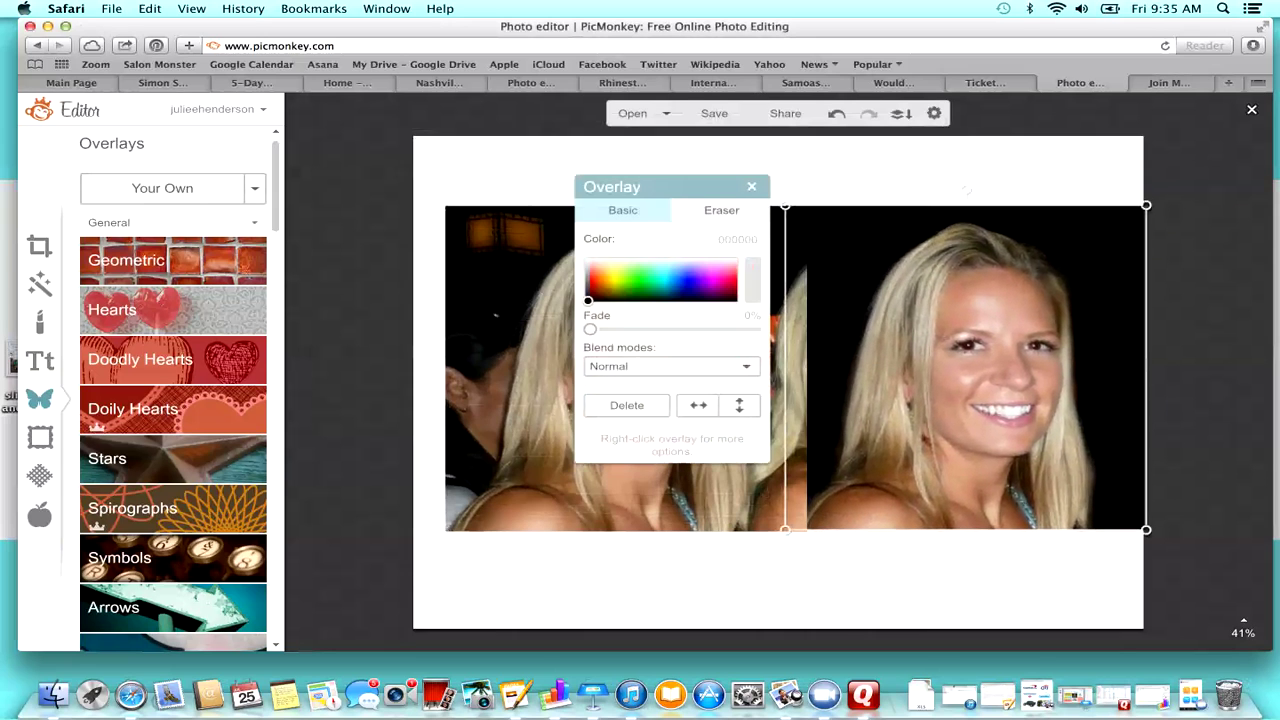
Move the overlay settings off the photos, align both photos side by side with a narrow white gap, and deselect them
{"action": "left_click_drag", "start_coordinate": [680, 187], "coordinate": [311, 155]}
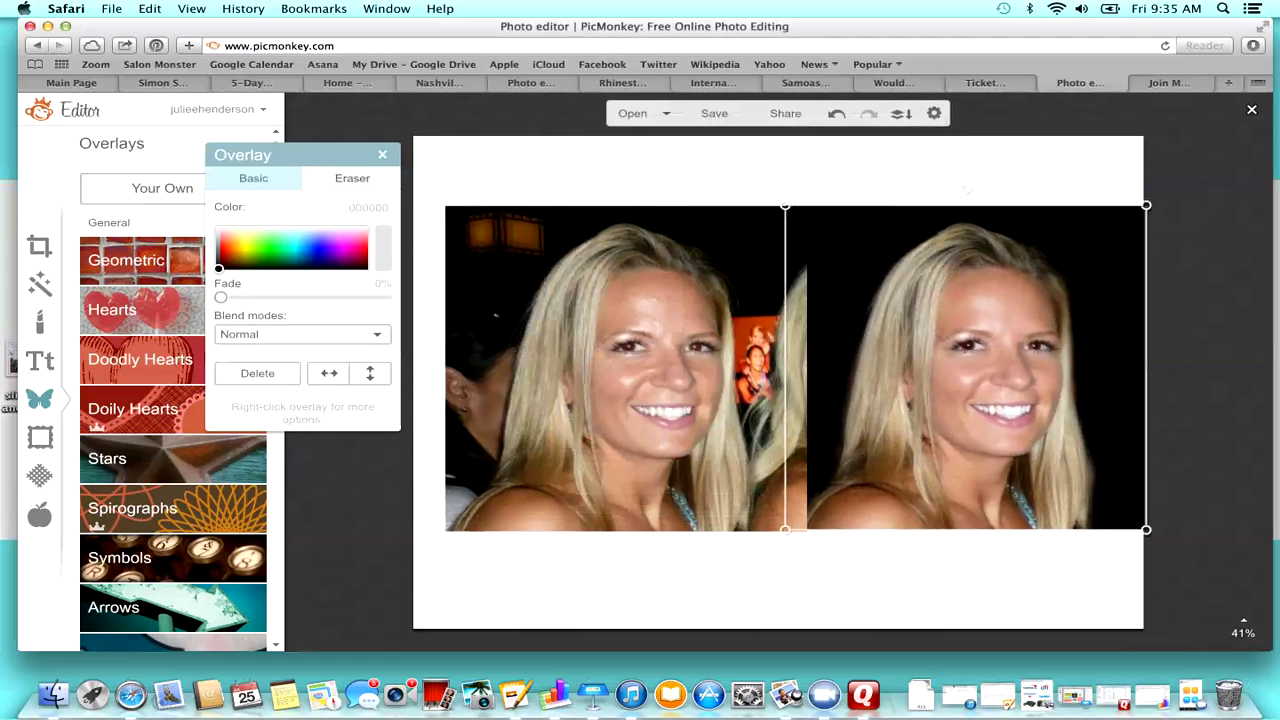
{"action": "left_click_drag", "start_coordinate": [608, 369], "coordinate": [597, 368]}
{"action": "left_click_drag", "start_coordinate": [966, 368], "coordinate": [962, 368]}
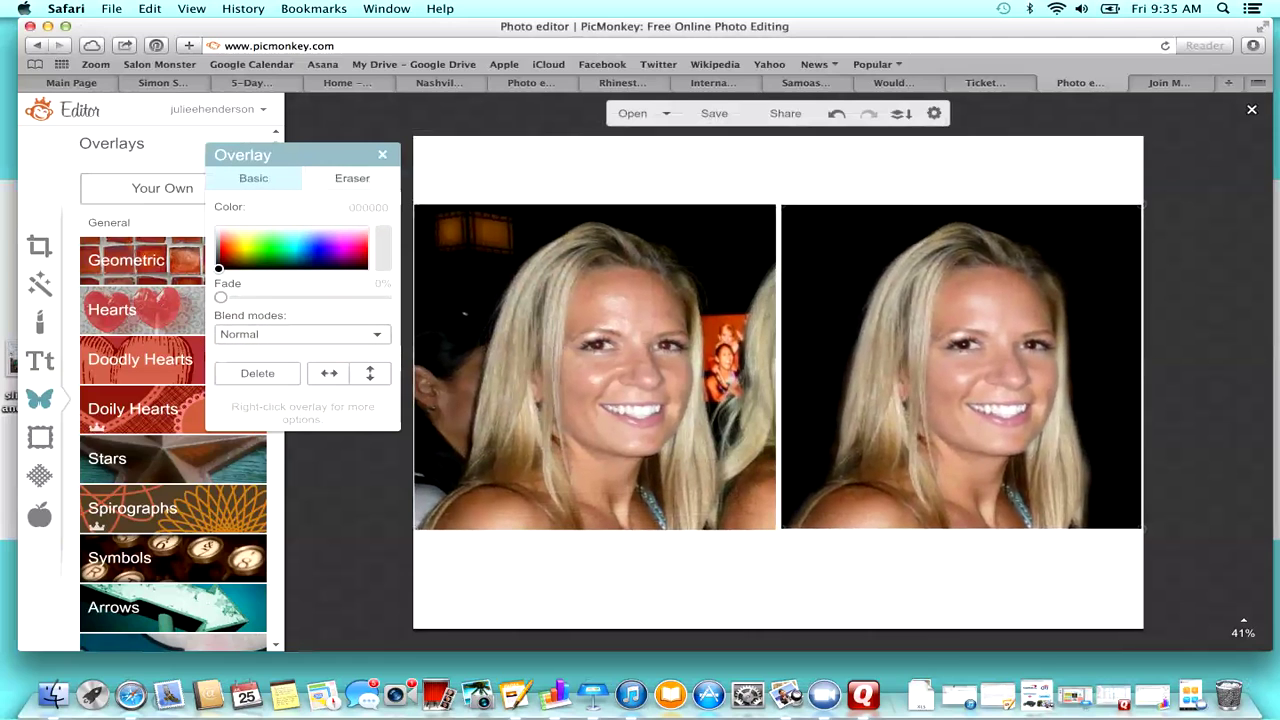
{"action": "left_click", "coordinate": [960, 582]}
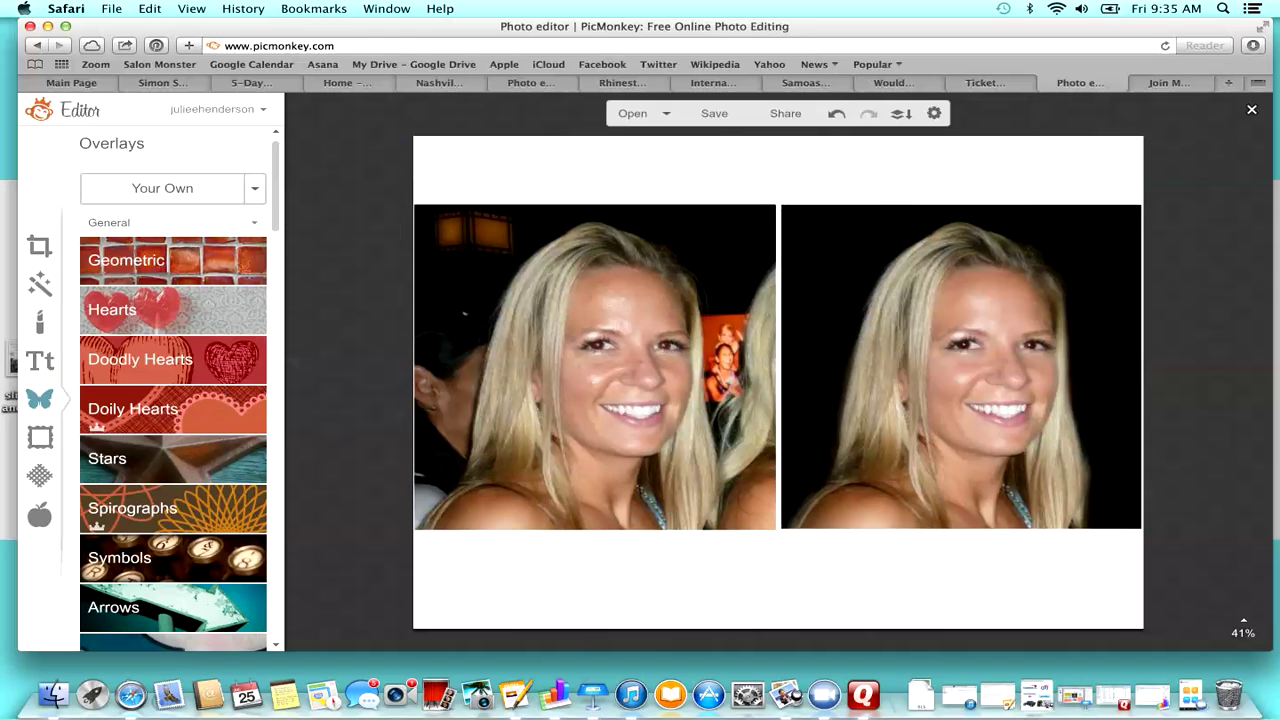